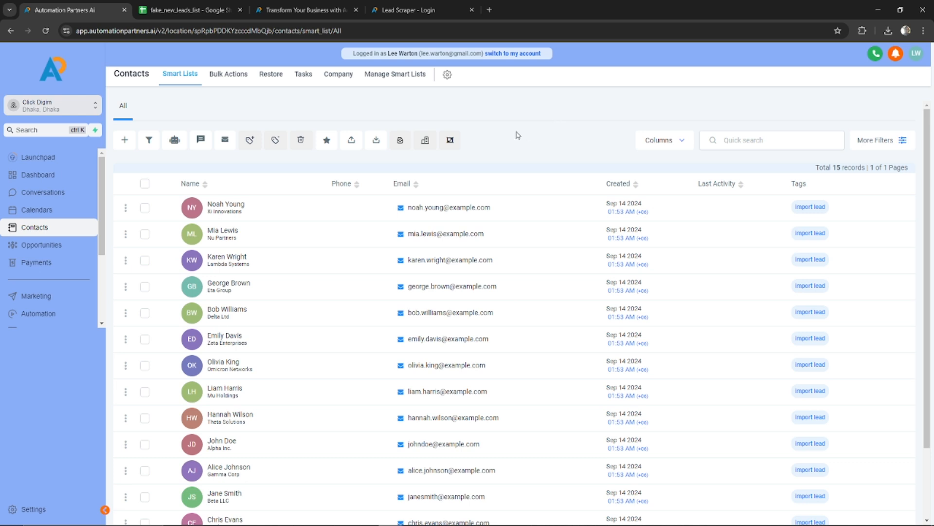
Step: Look through all the existing contacts in the smart list, from the first record to the last
scroll(921, 149, "down", 2)
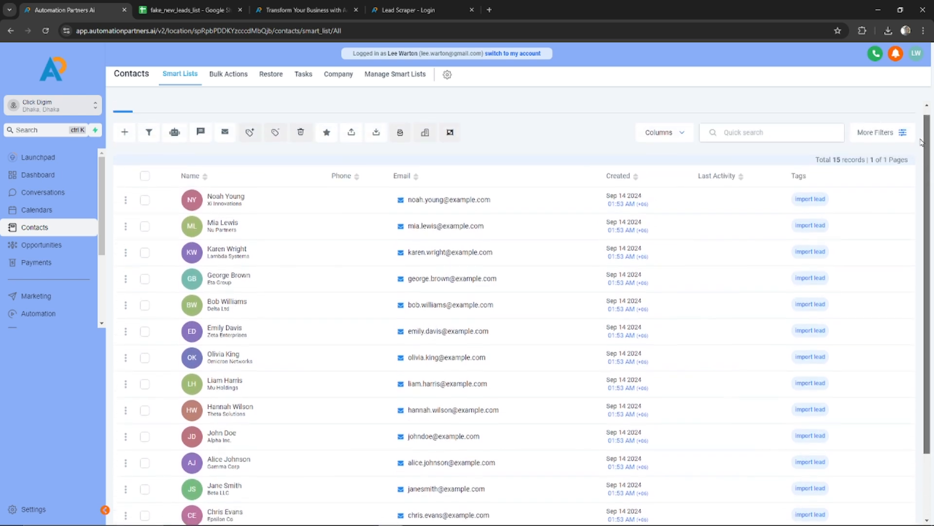
scroll(921, 149, "up", 2)
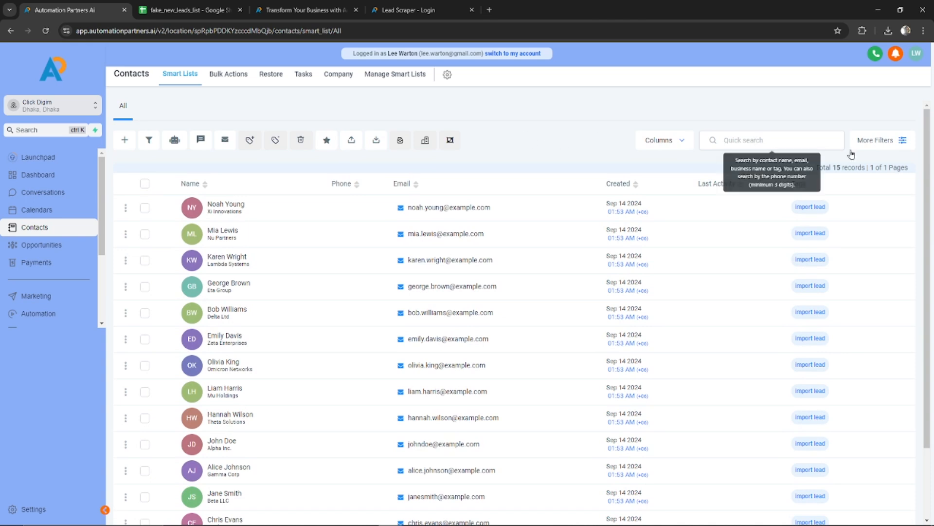
scroll(927, 195, "down", 3)
scroll(927, 194, "up", 3)
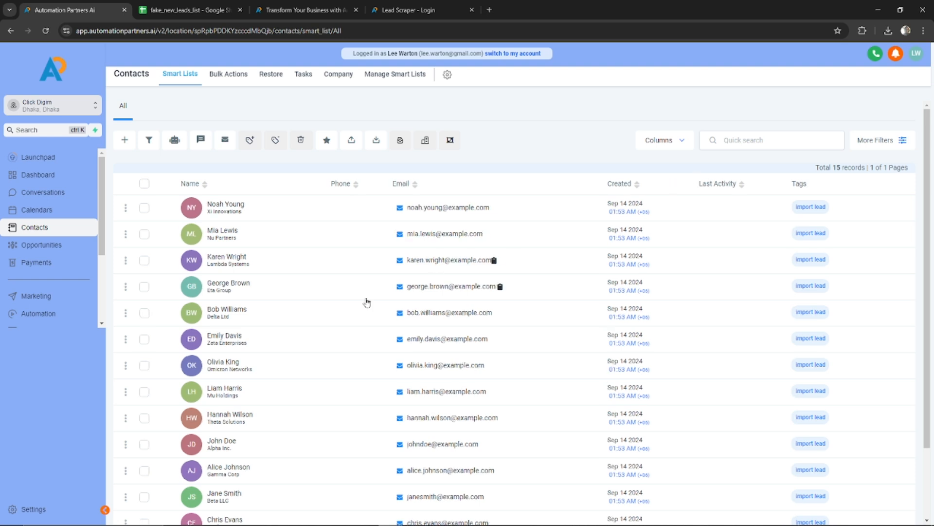
scroll(930, 341, "down", 2)
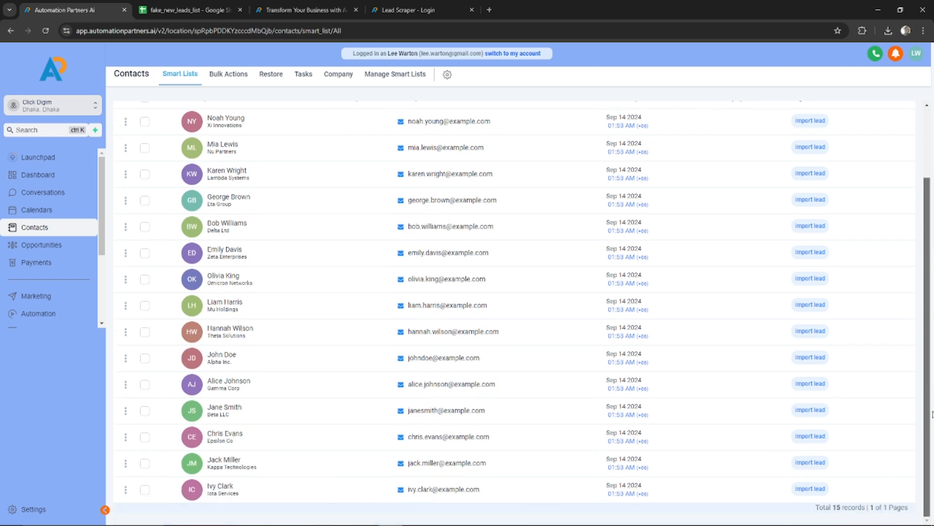
scroll(930, 414, "up", 2)
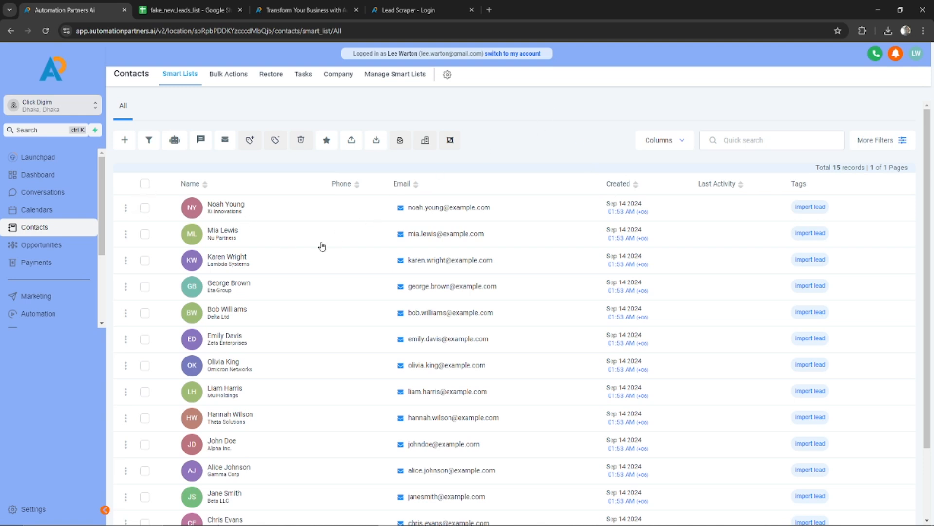
scroll(930, 278, "down", 2)
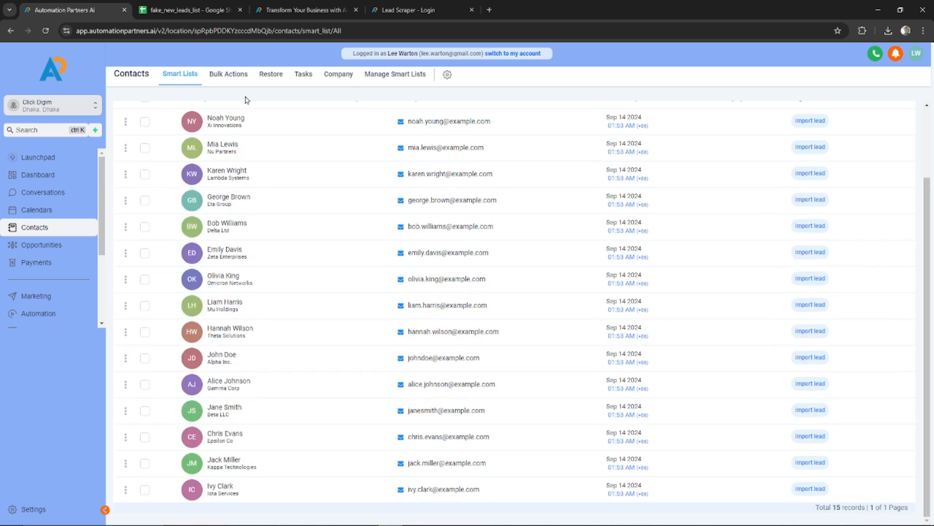
scroll(923, 287, "up", 3)
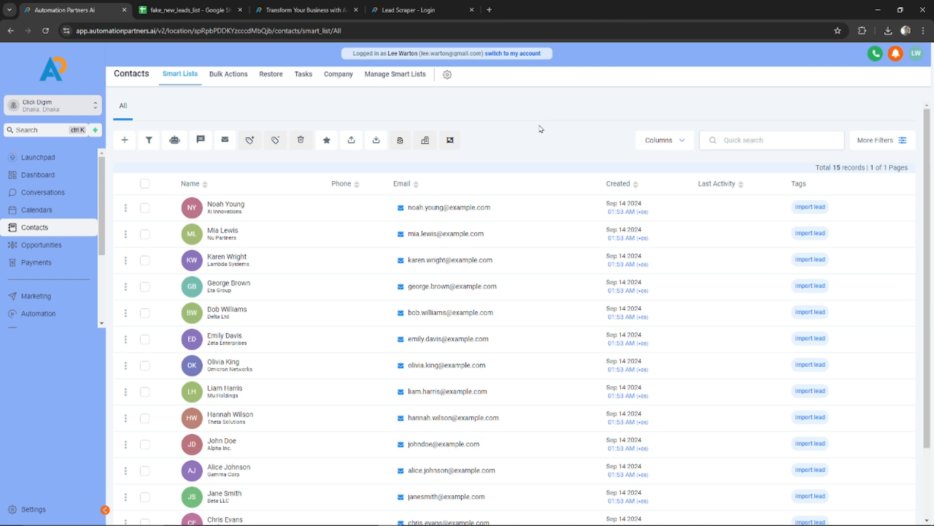
Step: Review the package pricing on the Automation Partners website and view the Lead Scraper login page
left_click(302, 10)
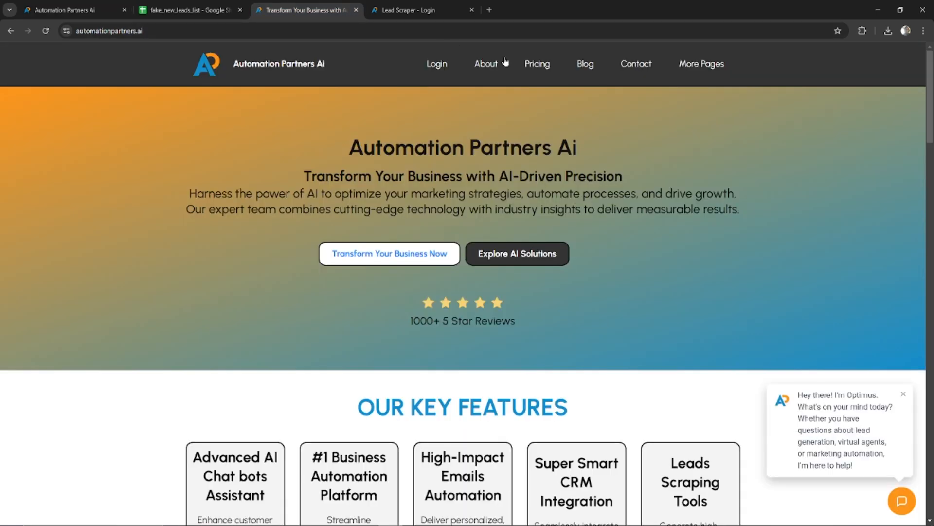
left_click(535, 71)
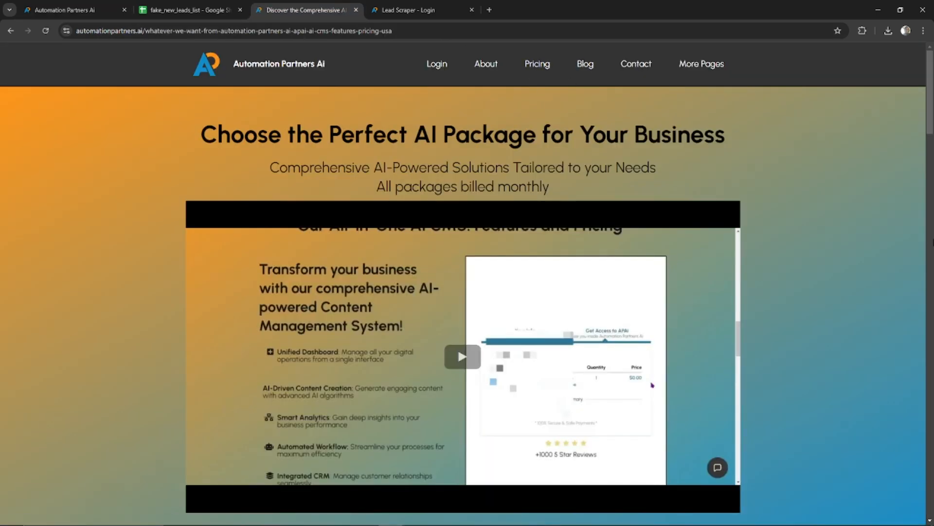
scroll(554, 104, "down", 8)
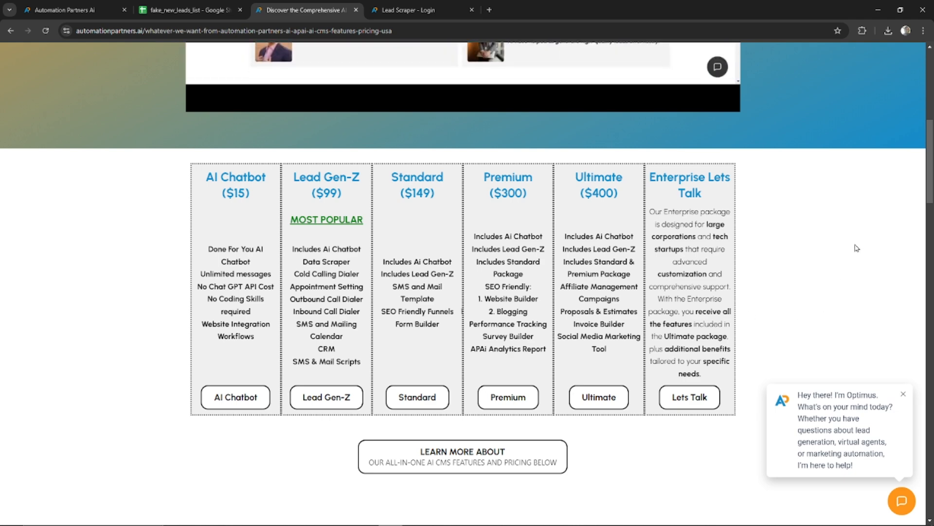
scroll(462, 243, "up", 3)
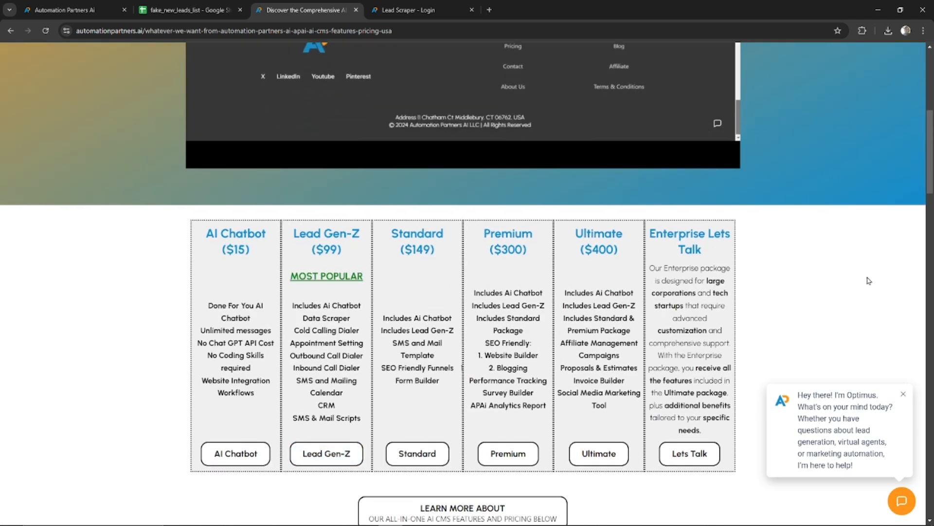
scroll(462, 243, "up", 1)
scroll(386, 87, "up", 2)
left_click(409, 10)
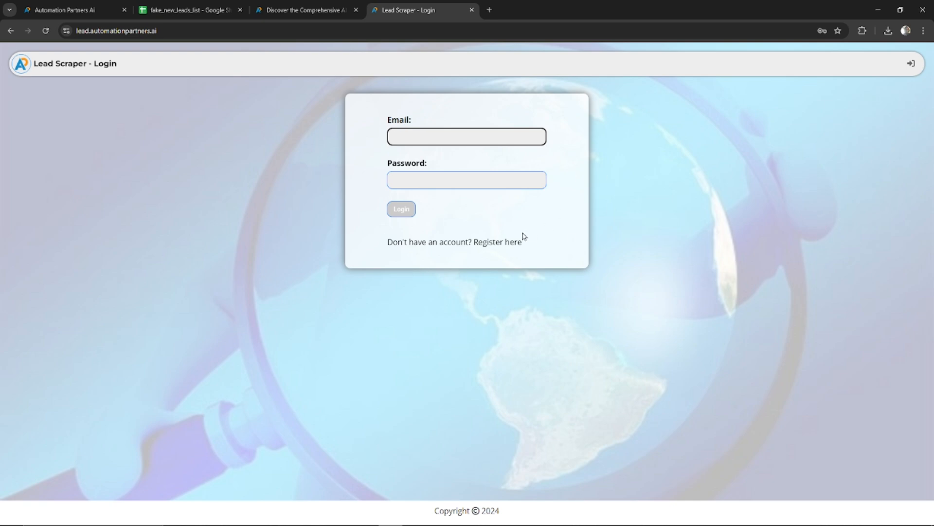
Step: Switch to the fake_new_leads_list spreadsheet in Google Sheets and start downloading it as Comma Separated Values (.csv)
left_click(172, 6)
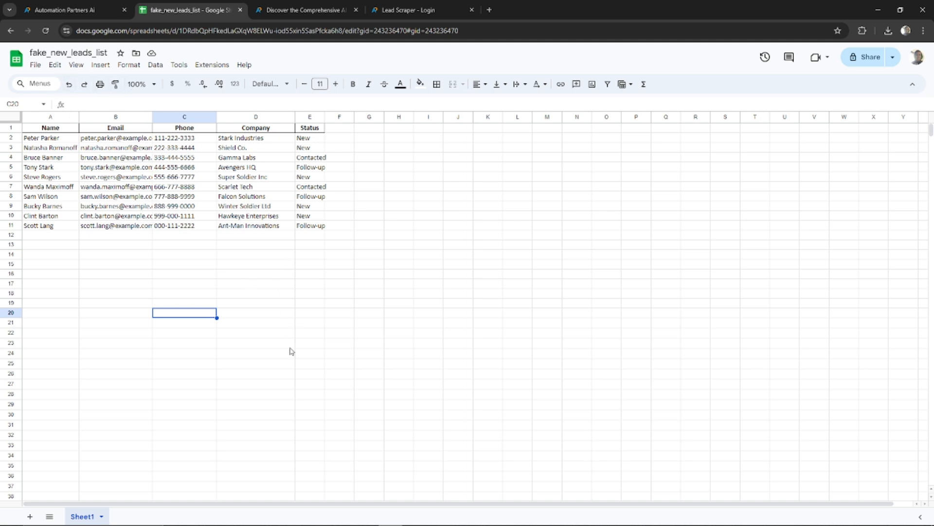
left_click(321, 324)
left_click(45, 246)
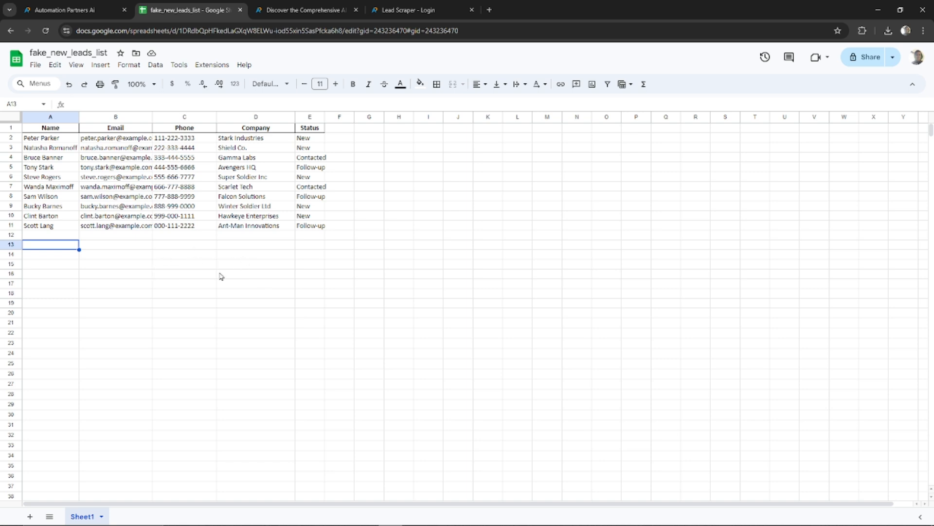
left_click(37, 67)
mouse_move(115, 183)
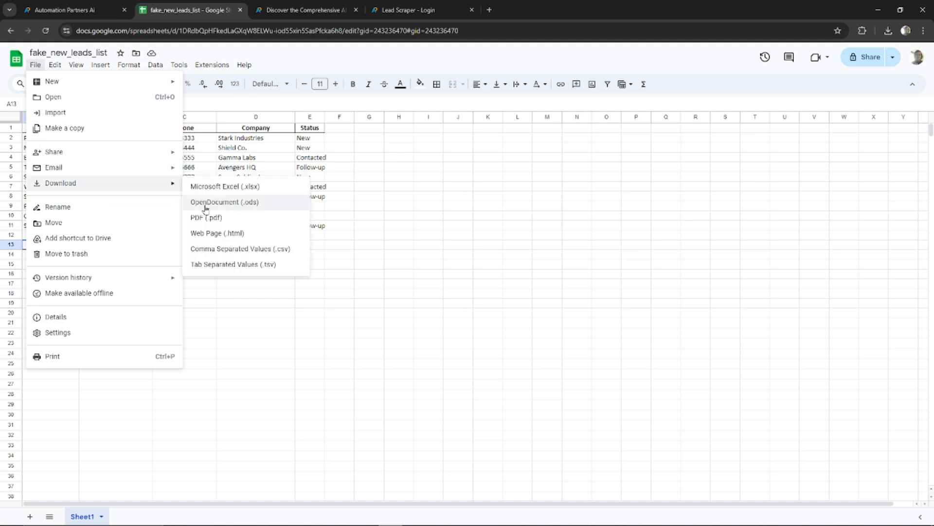
left_click(279, 249)
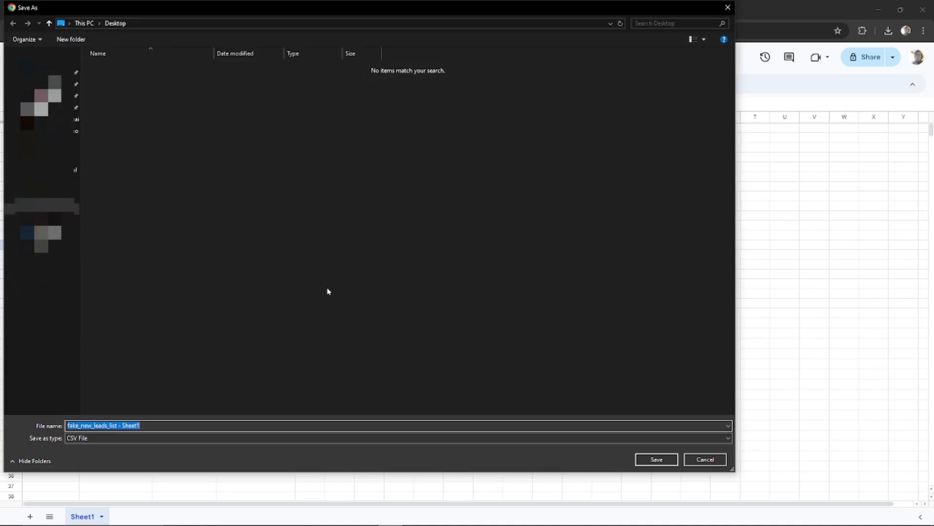
Step: Remove the sheet suffix from the file name, leaving fake_new_leads_list, and save the CSV to the Desktop
left_click(186, 426)
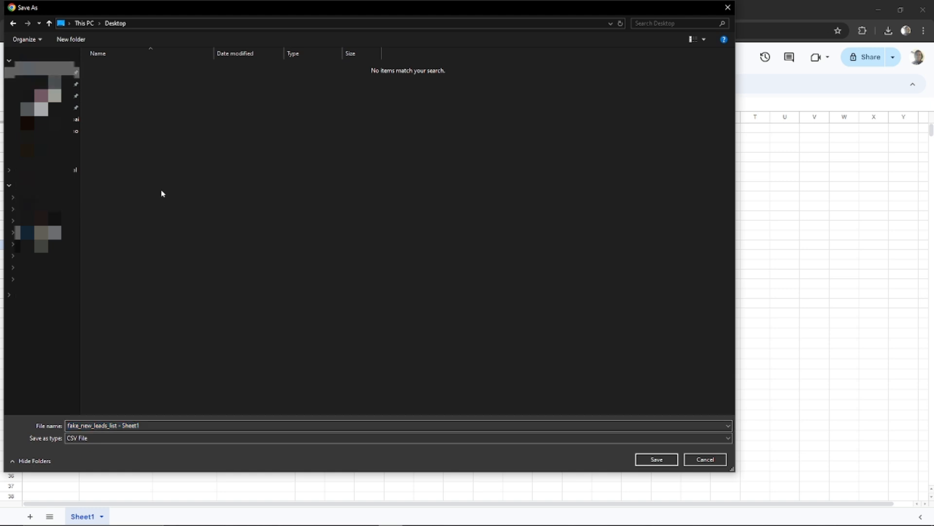
left_click(187, 428)
double_click(187, 428)
key("BackSpace")
key("BackSpace")
key("BackSpace")
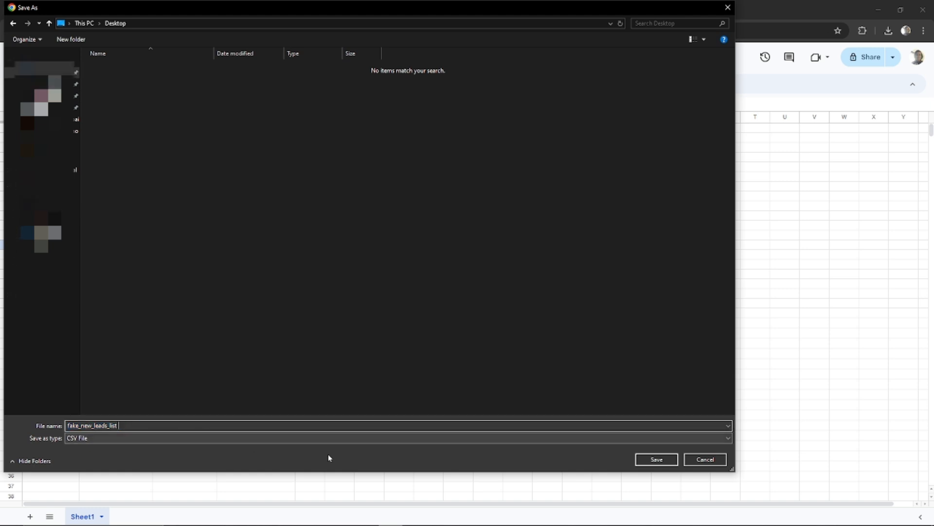
left_click(655, 466)
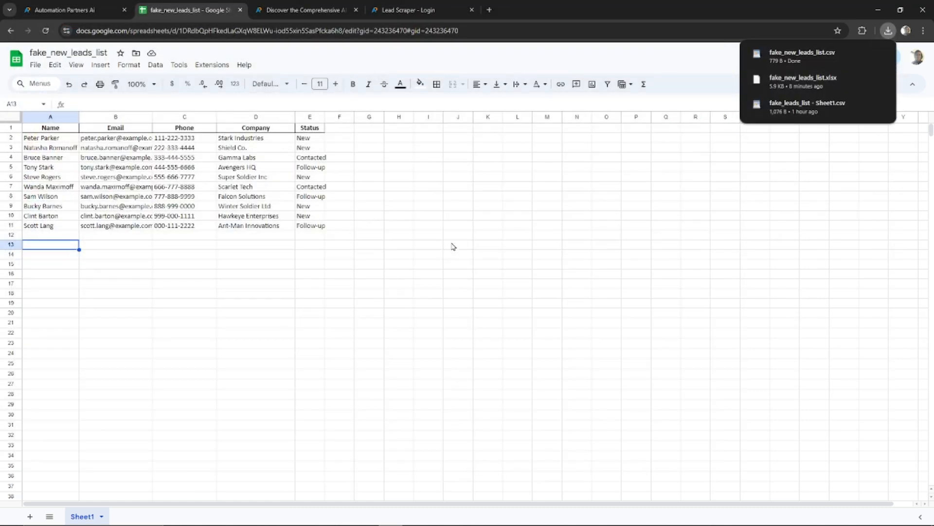
Step: Switch to the Automation Partners contacts, upload fake_new_leads_list.csv for import as far as the column mapping, and cancel the import
left_click(64, 10)
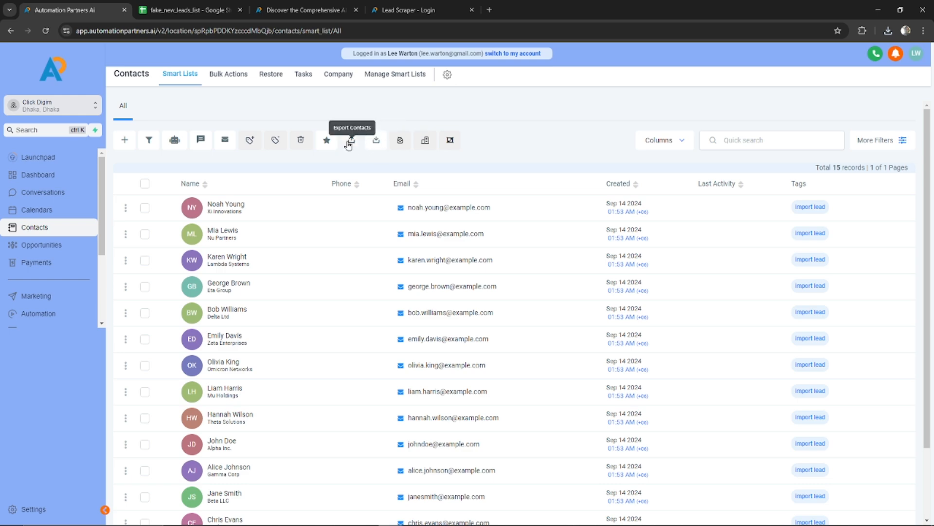
left_click(376, 140)
left_click(444, 301)
left_click(132, 67)
left_click(657, 460)
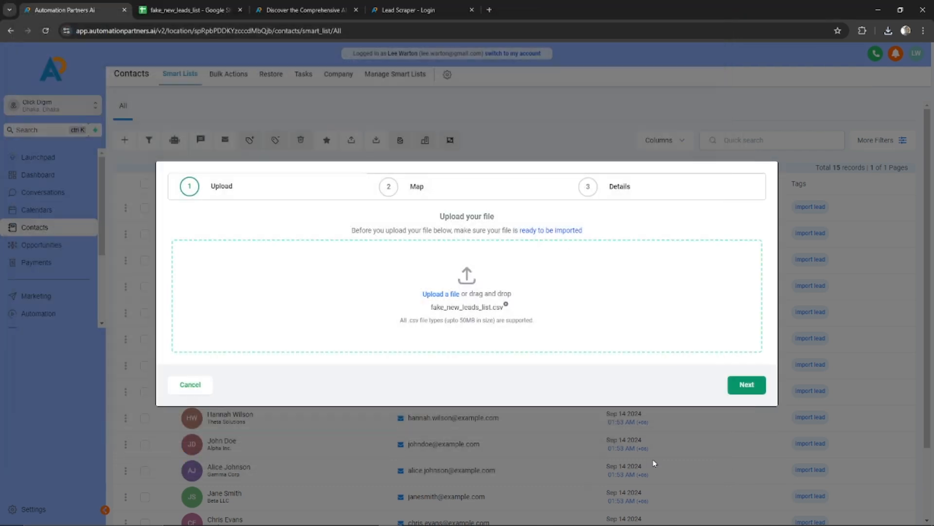
left_click(749, 386)
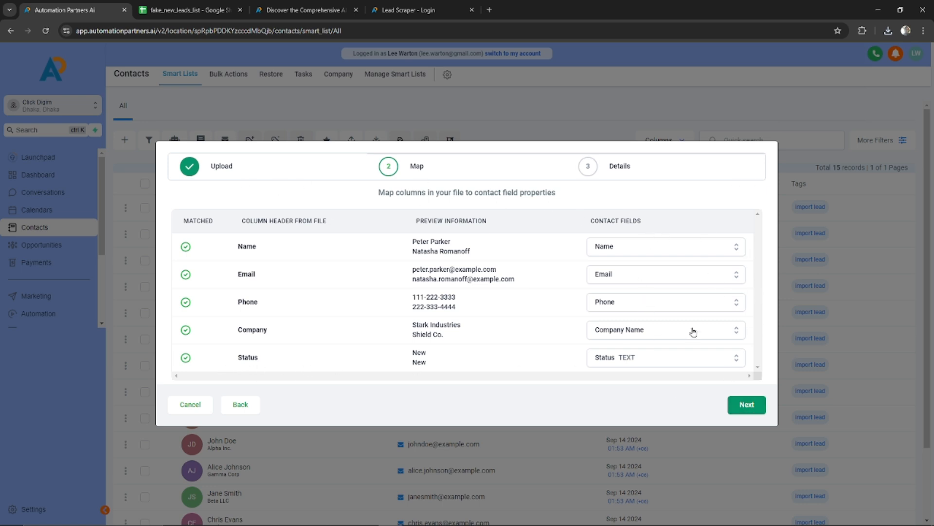
left_click(190, 408)
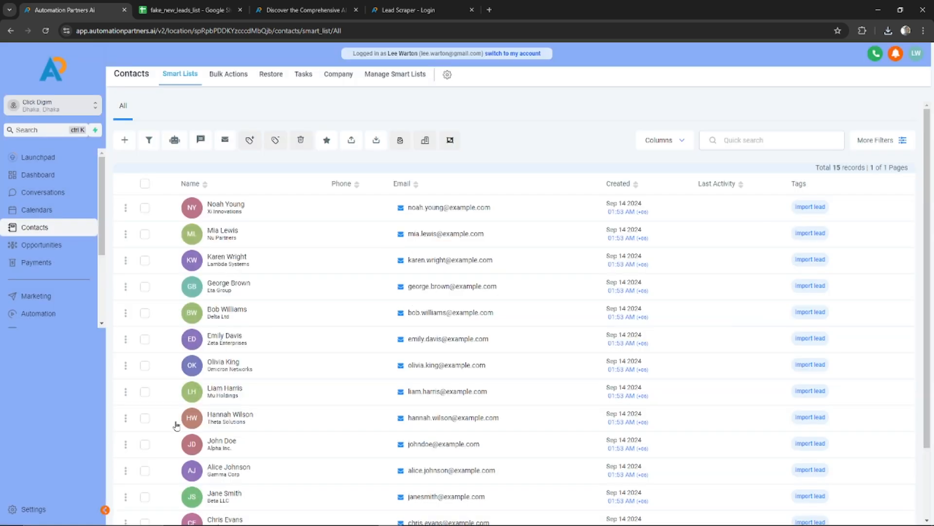
Step: View the custom fields settings and the field types offered for a new custom field, and return to the contacts list
left_click(36, 509)
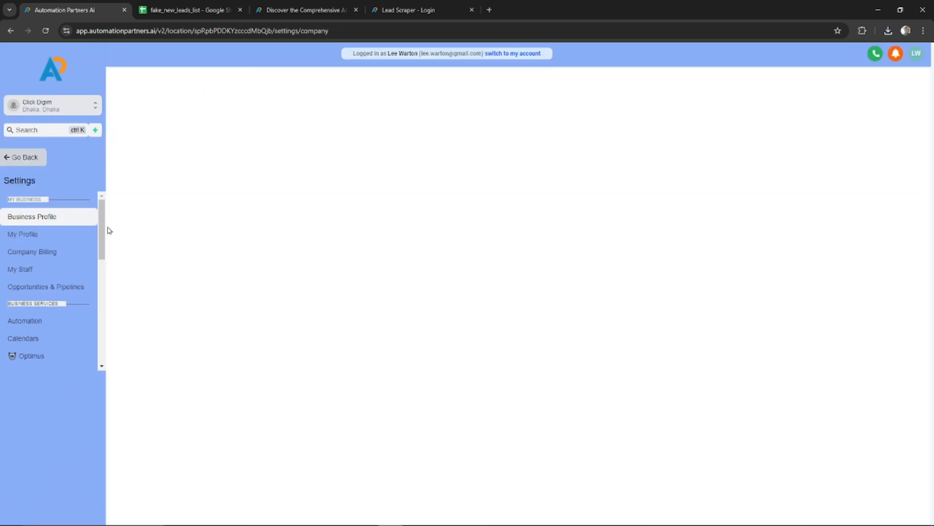
scroll(89, 360, "down", 10)
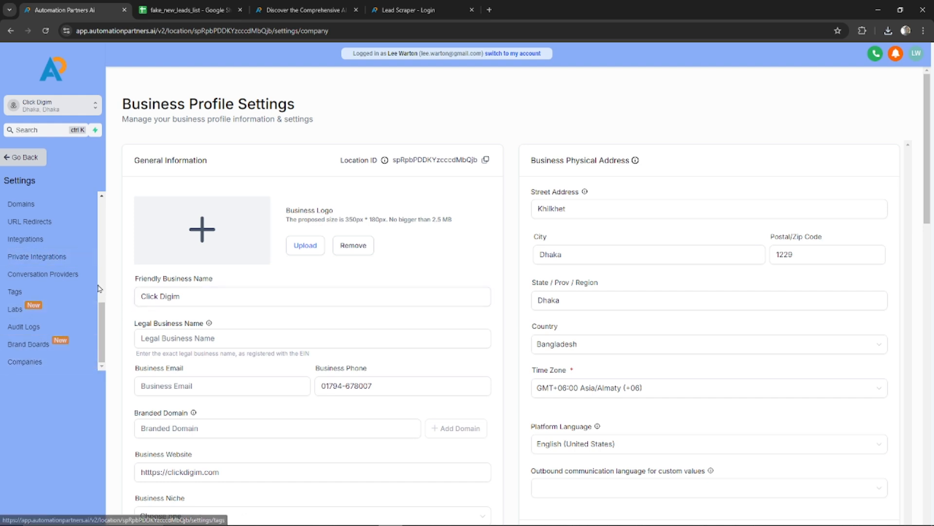
left_click_drag(104, 324, 102, 292)
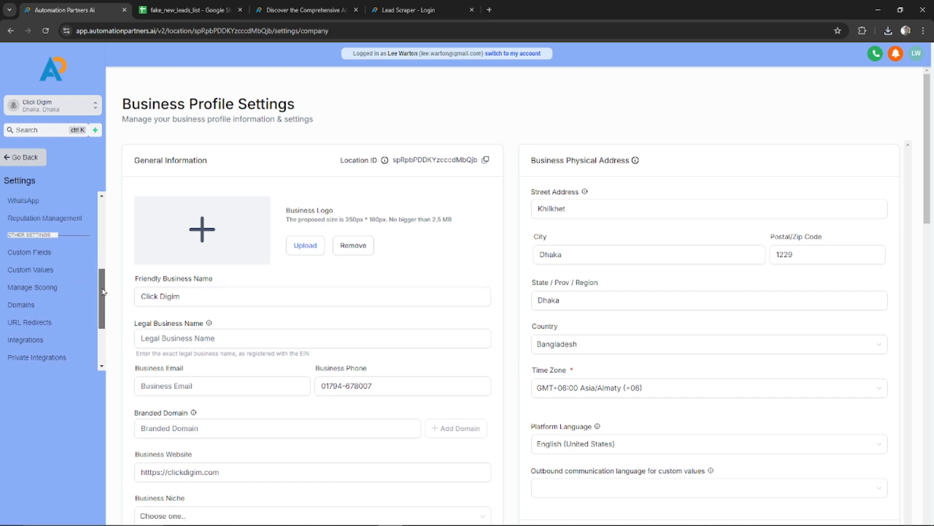
left_click(28, 253)
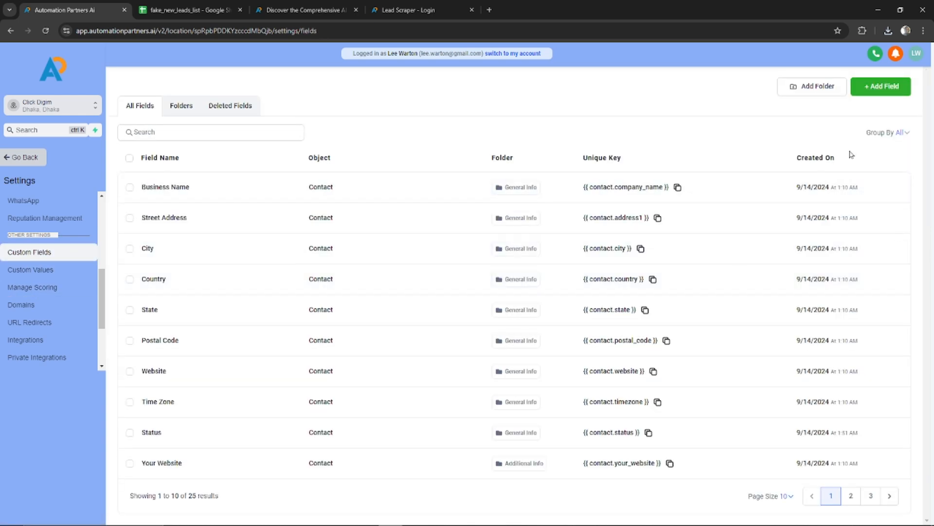
left_click(881, 86)
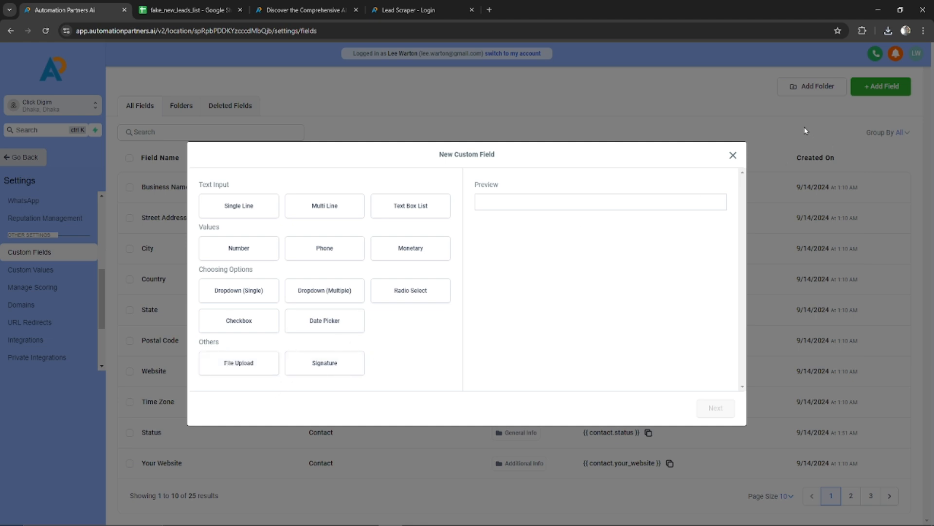
left_click(733, 155)
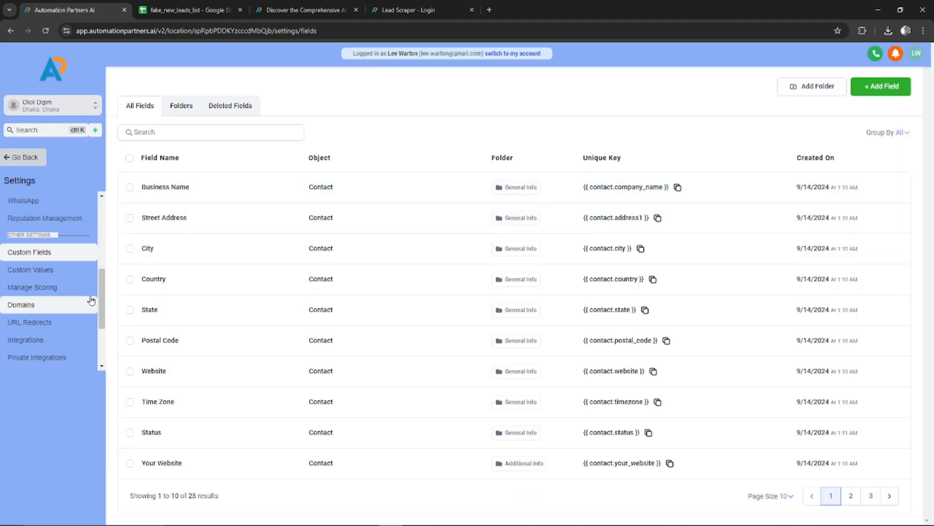
scroll(99, 196, "up", 3)
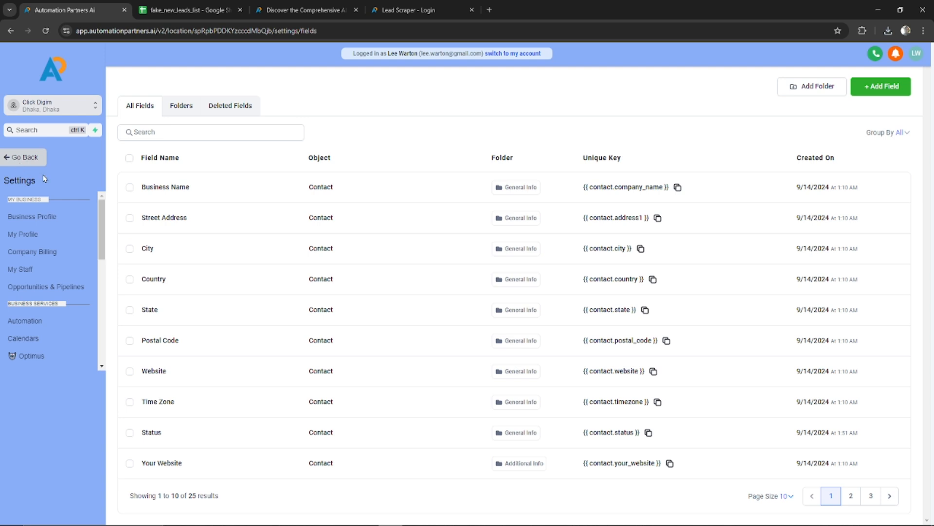
left_click(19, 157)
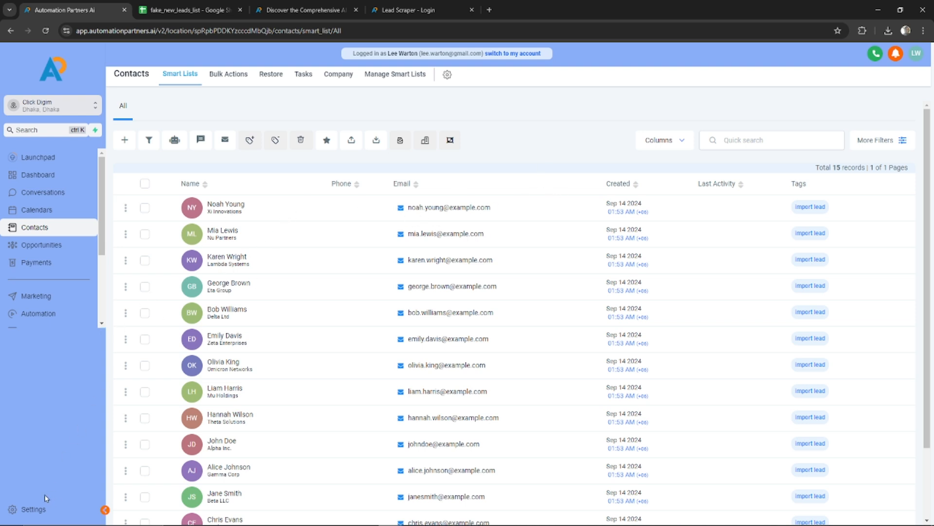
Step: Go to the custom fields settings and search the fields for "status"
left_click(31, 509)
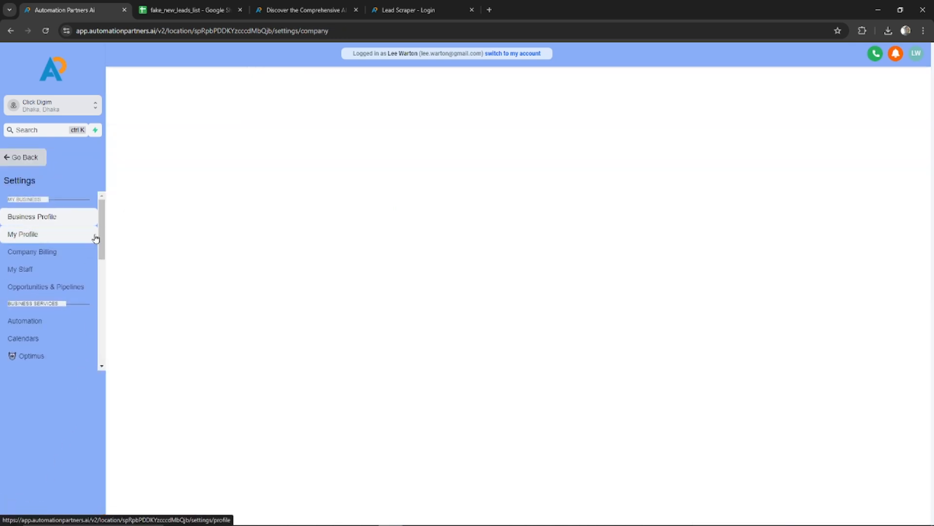
scroll(104, 278, "down", 3)
scroll(63, 272, "down", 5)
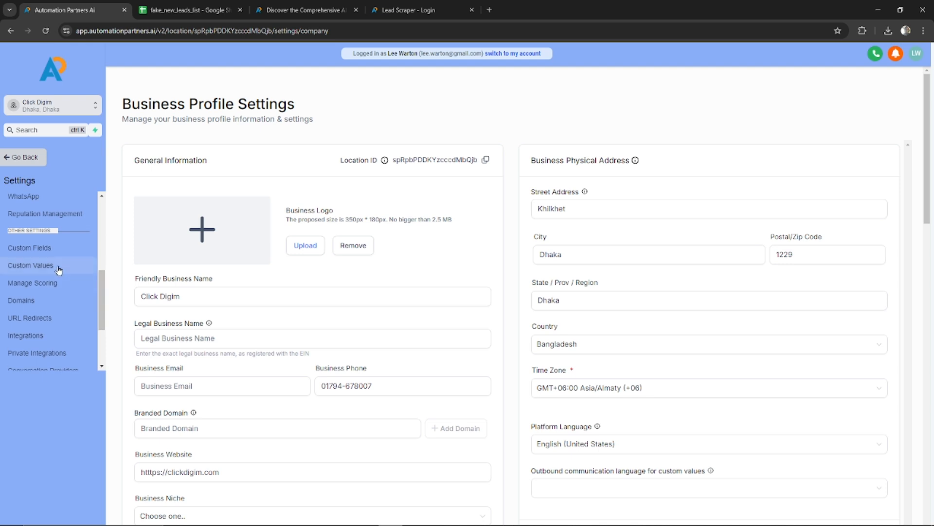
left_click(46, 247)
left_click(204, 129)
type("status")
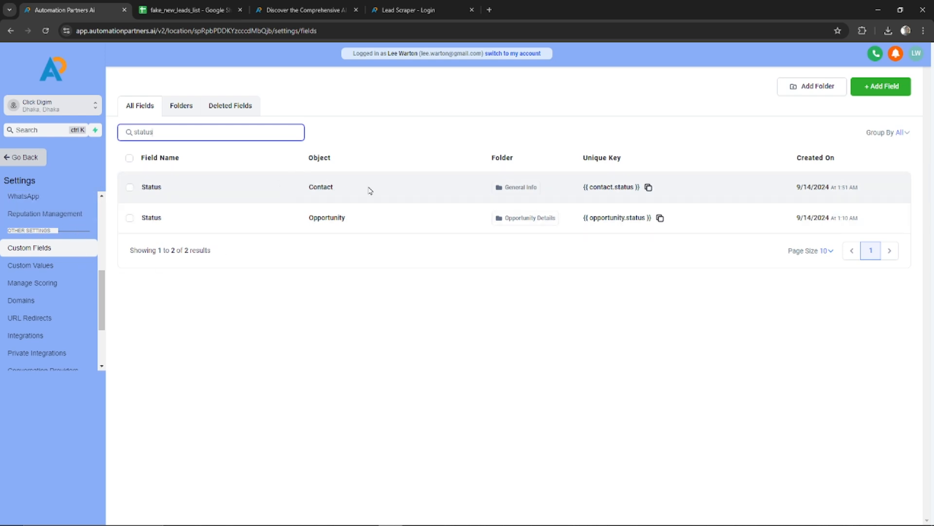
Step: Select the Contact object's Status field, check the deleted fields, and return to the list of all custom fields
left_click(130, 187)
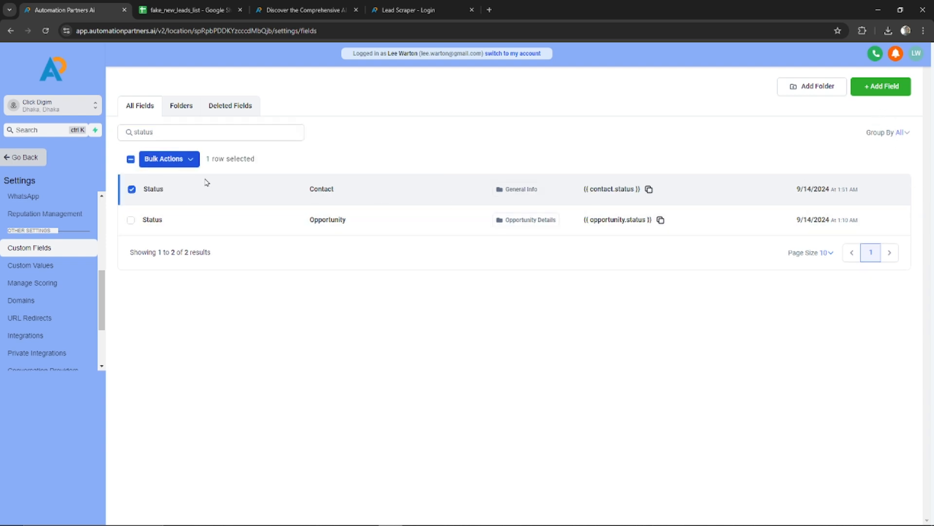
left_click(232, 108)
left_click(132, 108)
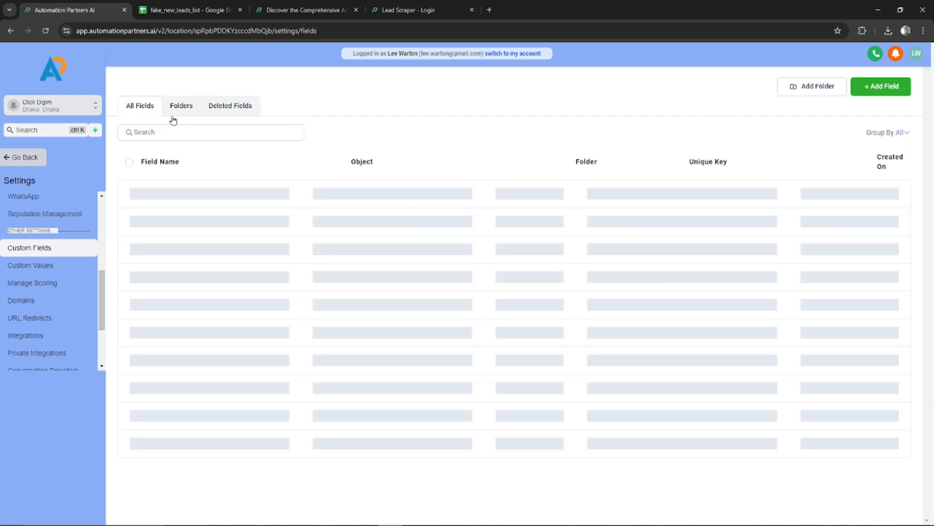
Step: Search the custom fields for "statu" and delete the Status field that belongs to the Contact object
left_click(182, 134)
type("statu")
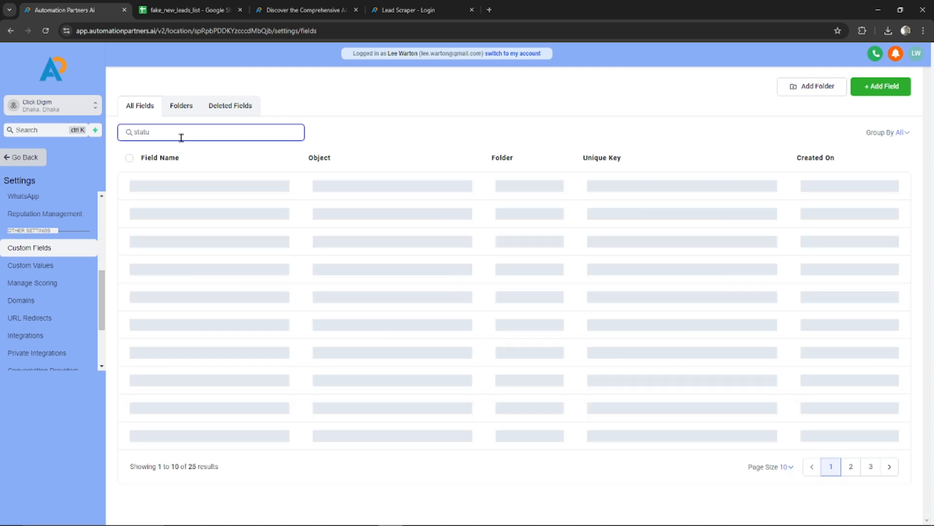
left_click(131, 188)
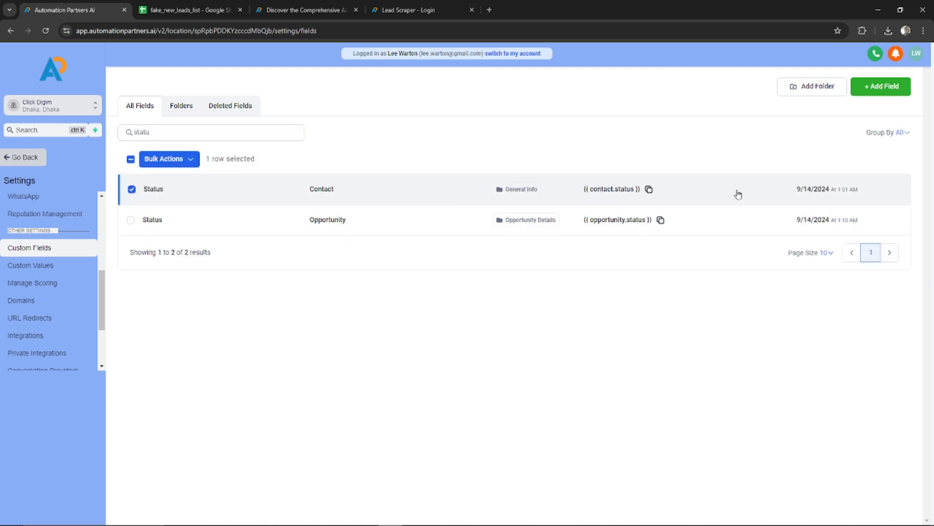
left_click(181, 163)
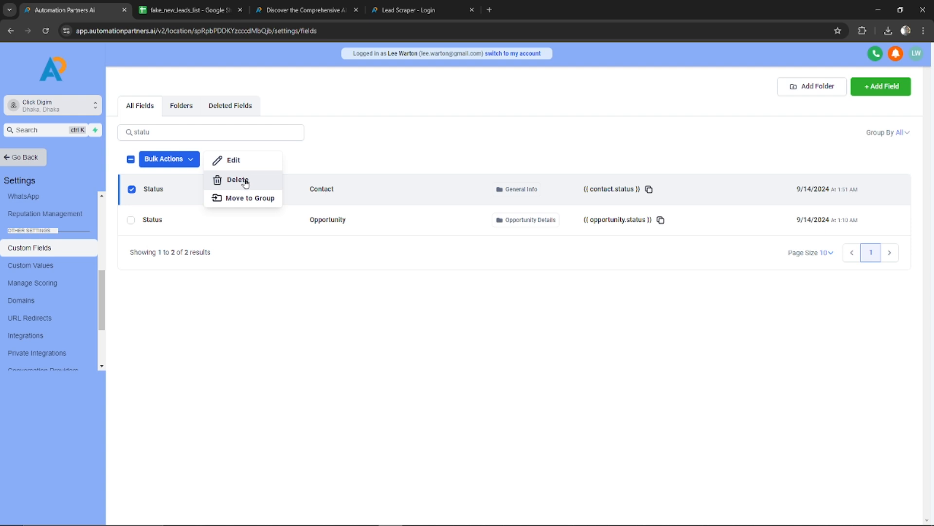
left_click(228, 179)
left_click(614, 126)
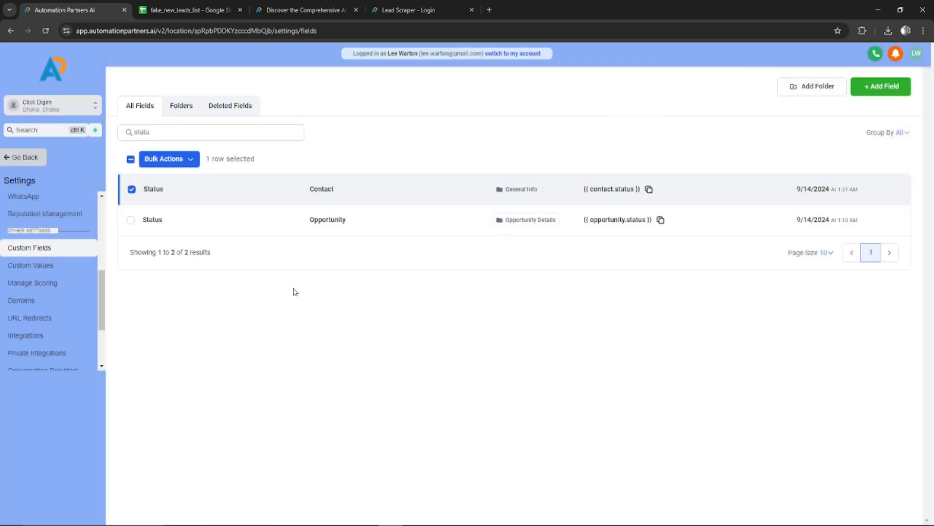
Step: Return to the contacts, upload fake_new_leads_list.csv for import to check its column mapping, and cancel the import
left_click(21, 160)
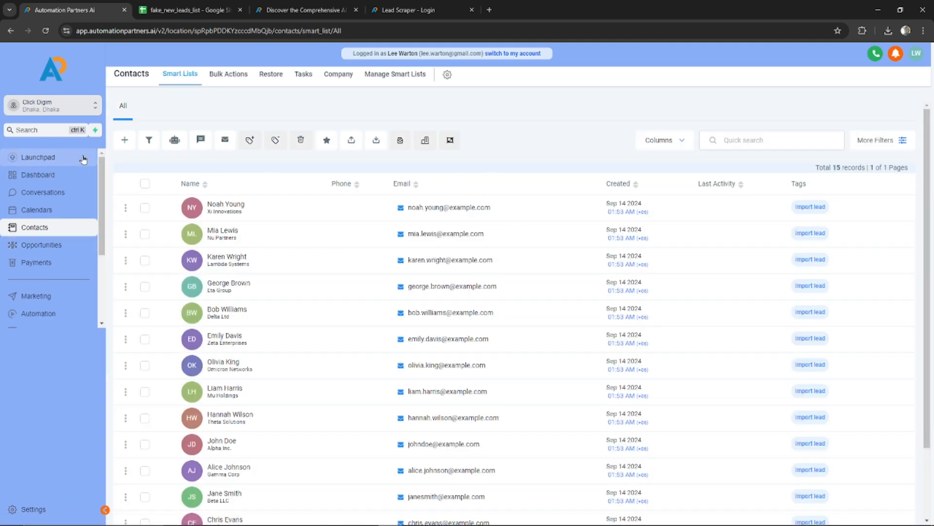
left_click(376, 141)
left_click(440, 301)
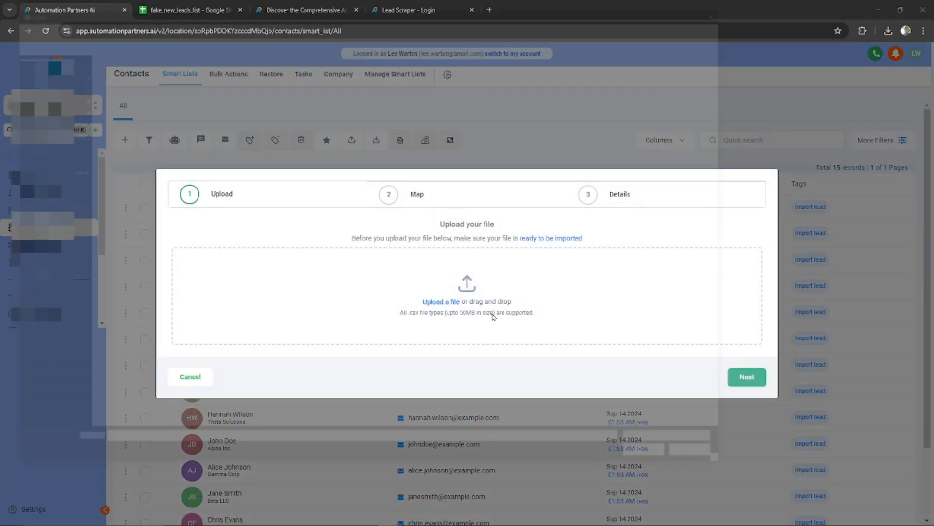
left_click(144, 69)
double_click(144, 69)
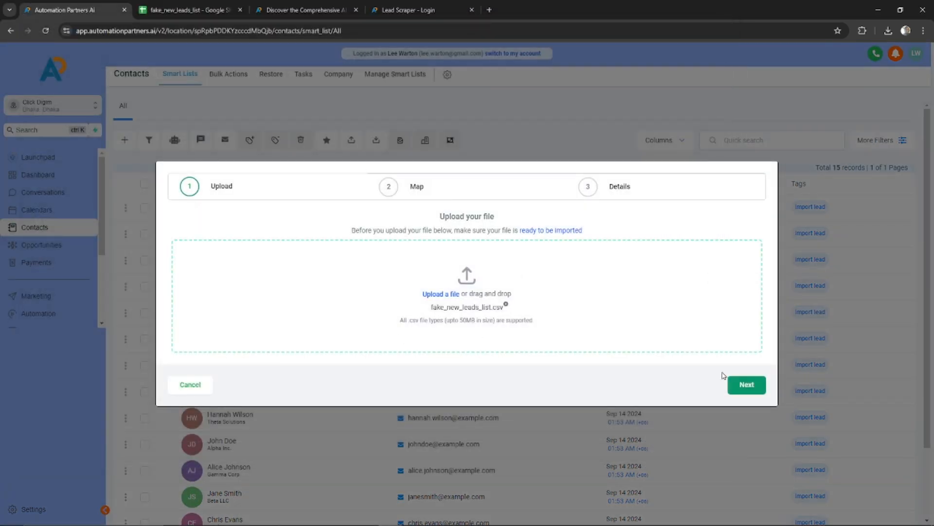
left_click(746, 384)
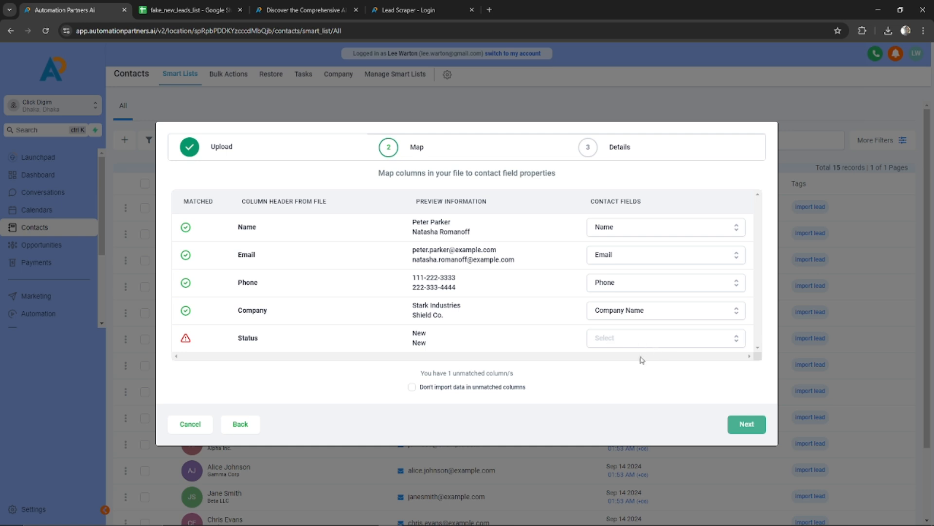
left_click(187, 425)
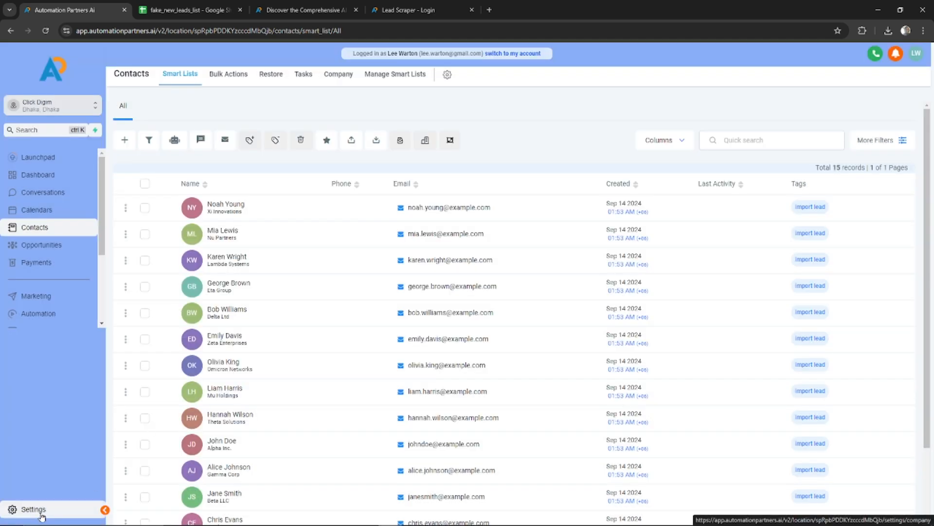
Step: Go to the custom fields settings and start a new custom field of the Single Line type
left_click_drag(102, 250, 105, 347)
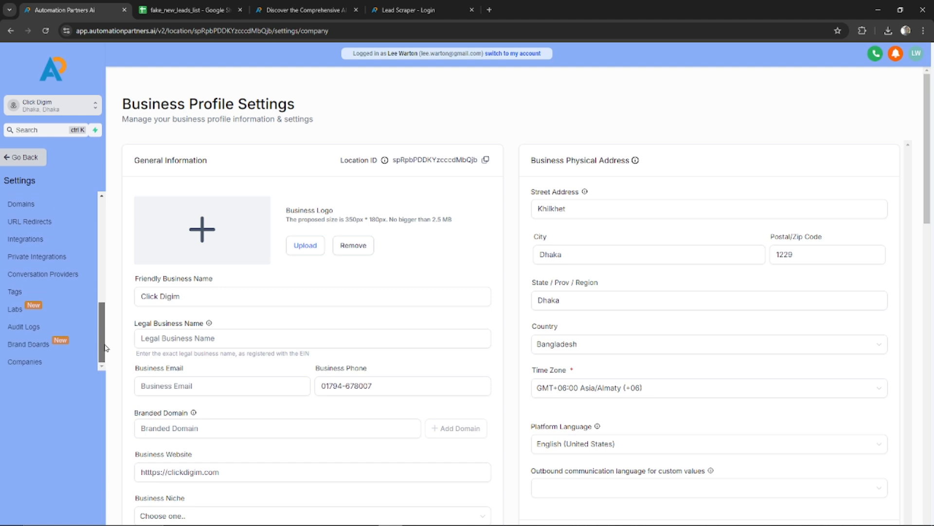
left_click_drag(104, 358, 96, 301)
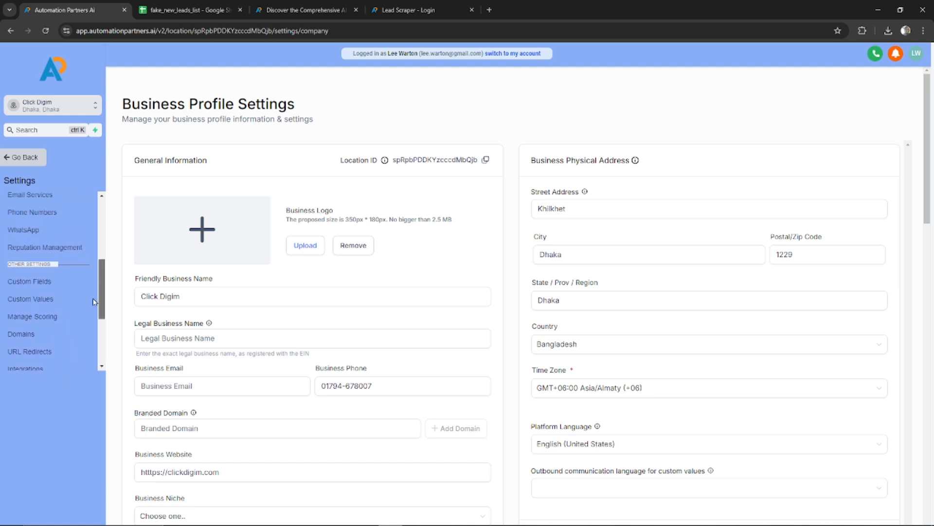
left_click(47, 281)
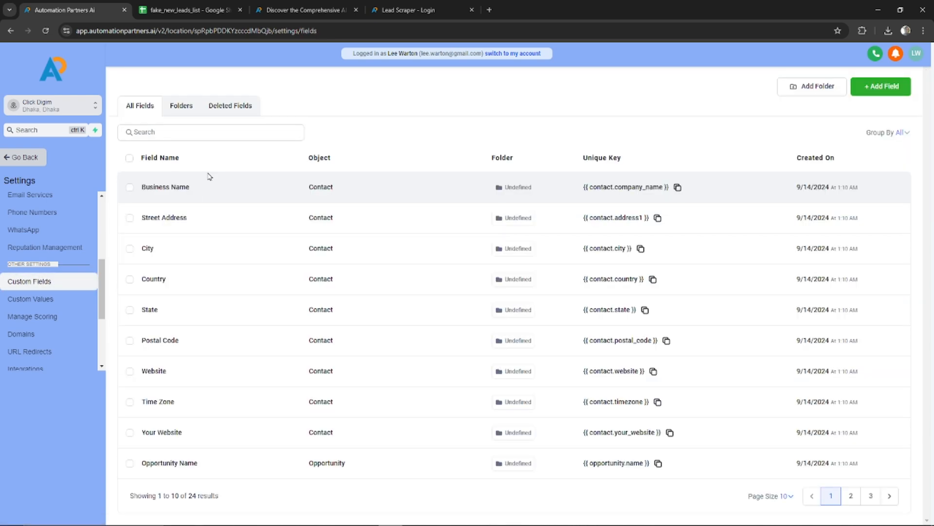
left_click(882, 87)
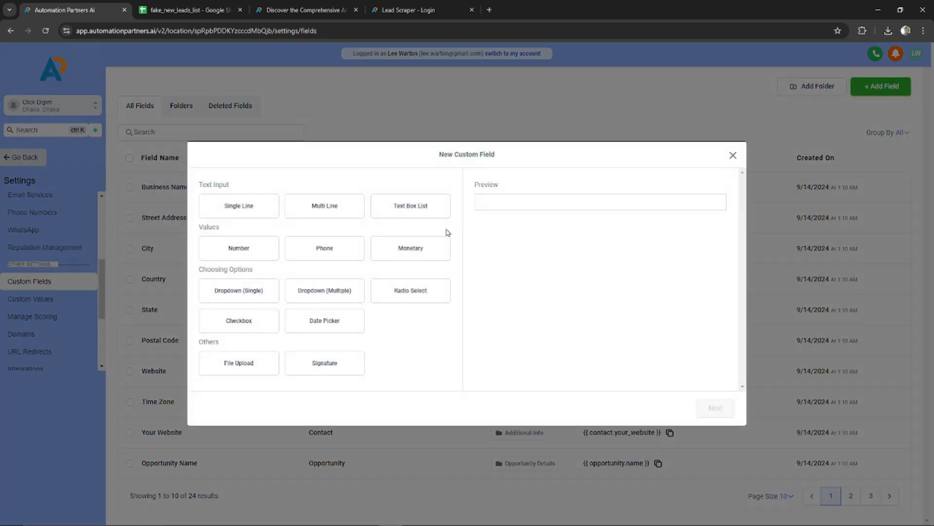
left_click(265, 211)
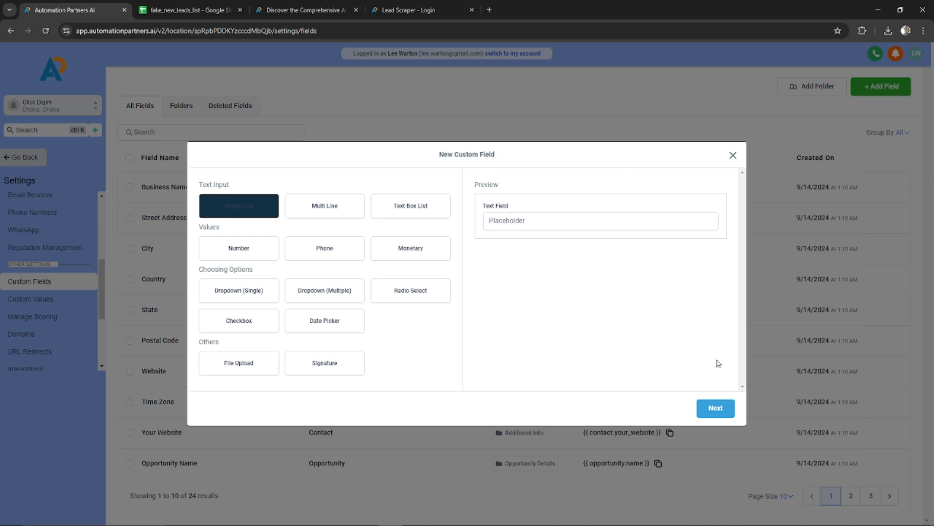
left_click(715, 408)
Step: Name the new contact field Status and assign it to the General Info group
left_click(264, 258)
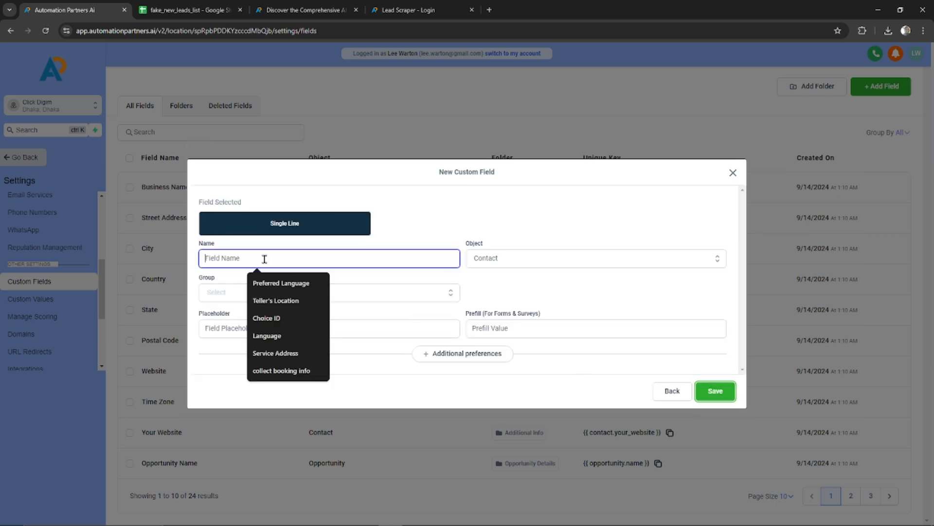
type("St")
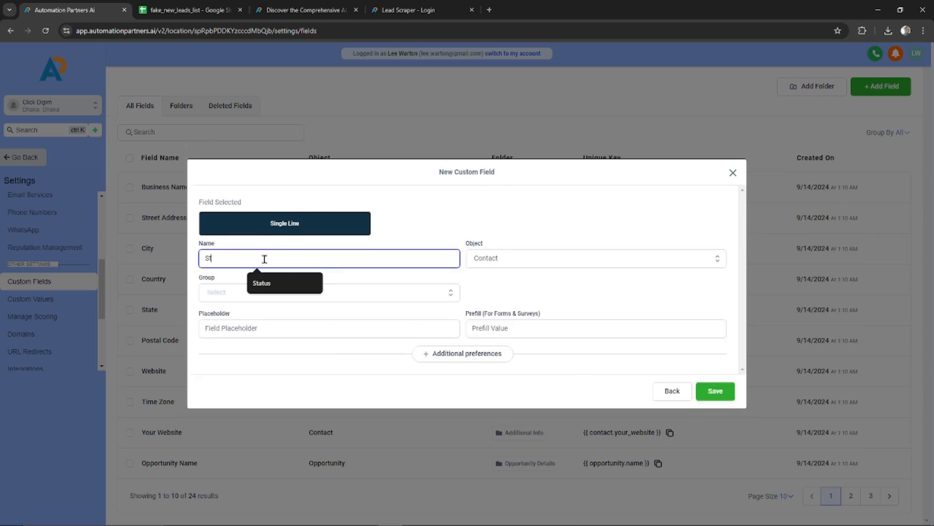
type("a")
key("Down")
key("Return")
left_click(353, 293)
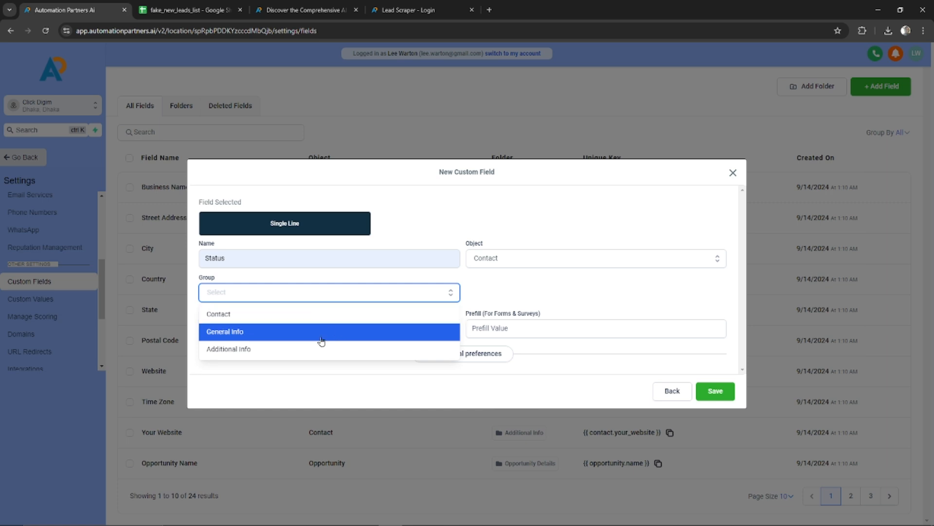
left_click(293, 335)
Step: Copy the field's name, Status, into its placeholder and save the new custom field
left_click(257, 327)
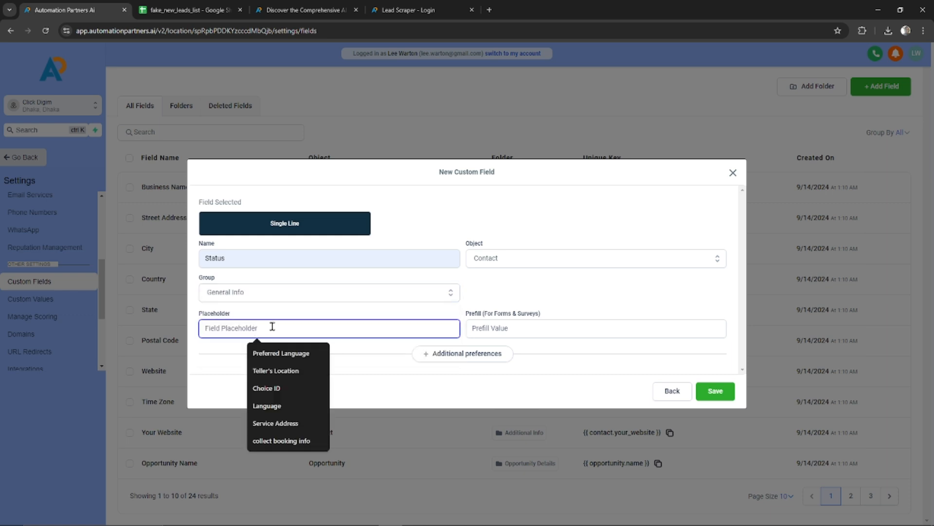
key("ctrl+v")
key("ctrl+z")
left_click(265, 253)
key("ctrl+a")
key("ctrl+c")
left_click(261, 326)
key("ctrl+v")
left_click(324, 375)
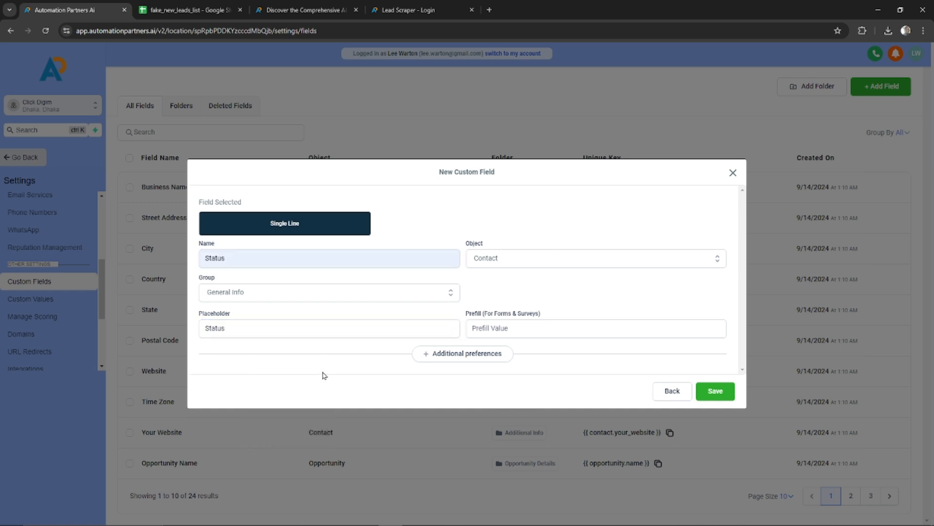
left_click(716, 393)
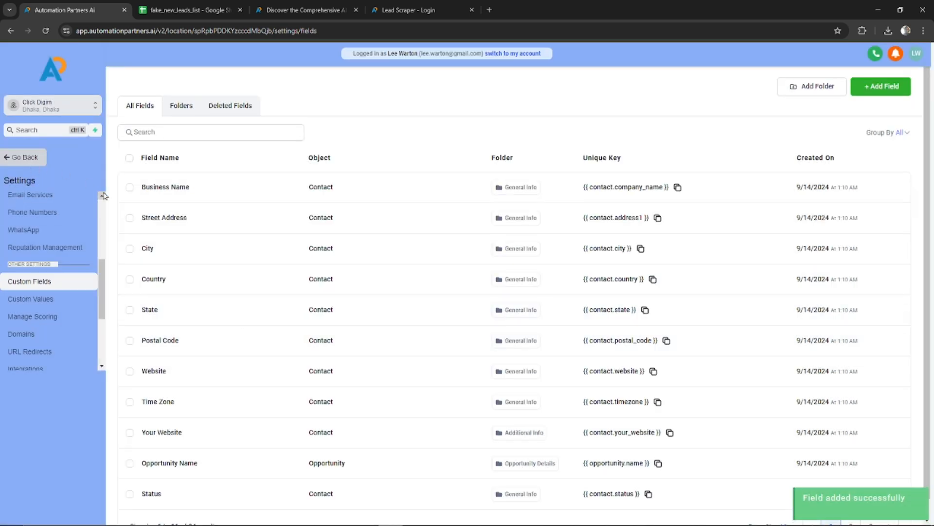
Step: Return to the contacts and upload fake_new_leads_list.csv for import, continuing to the column mapping
left_click(25, 157)
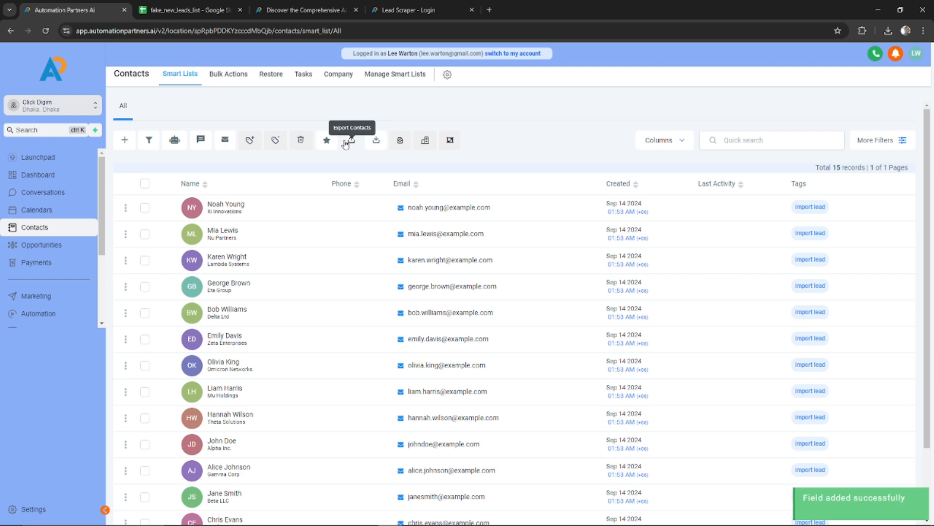
left_click(376, 140)
left_click(431, 303)
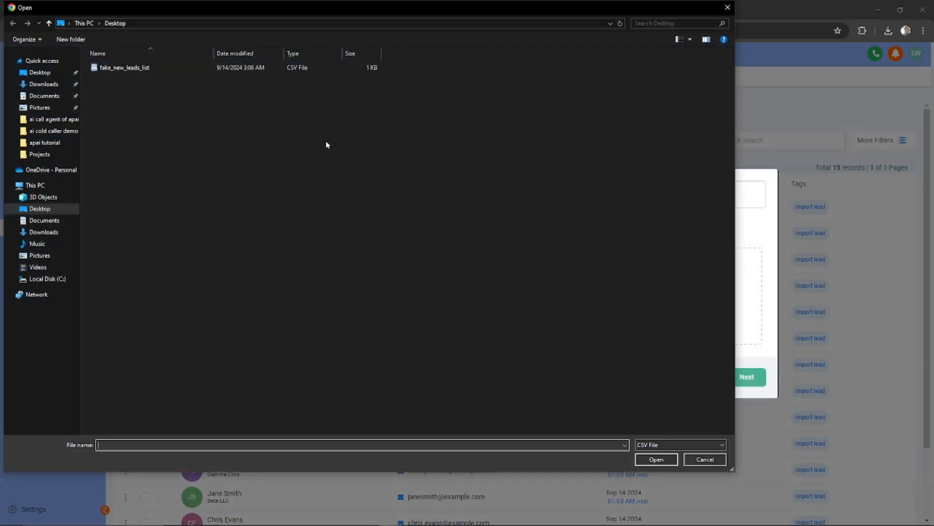
left_click(711, 463)
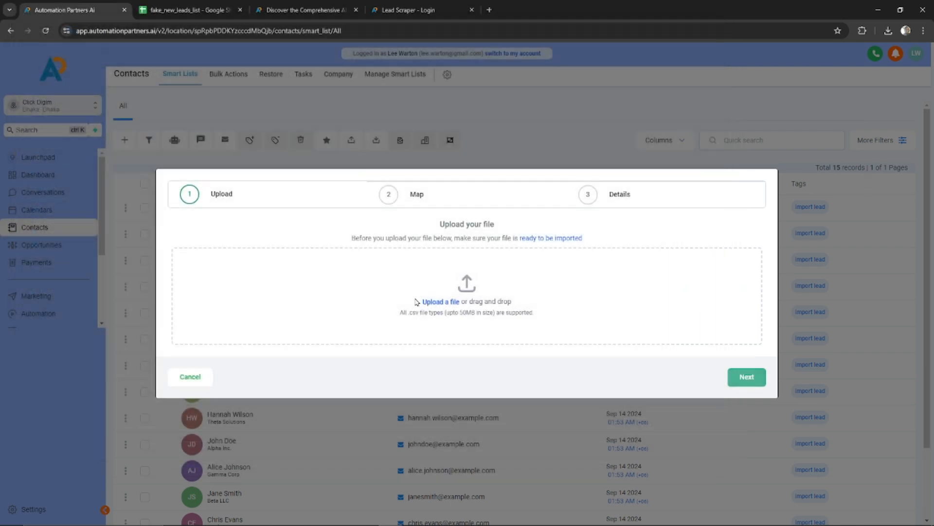
left_click(440, 305)
double_click(136, 73)
left_click(759, 387)
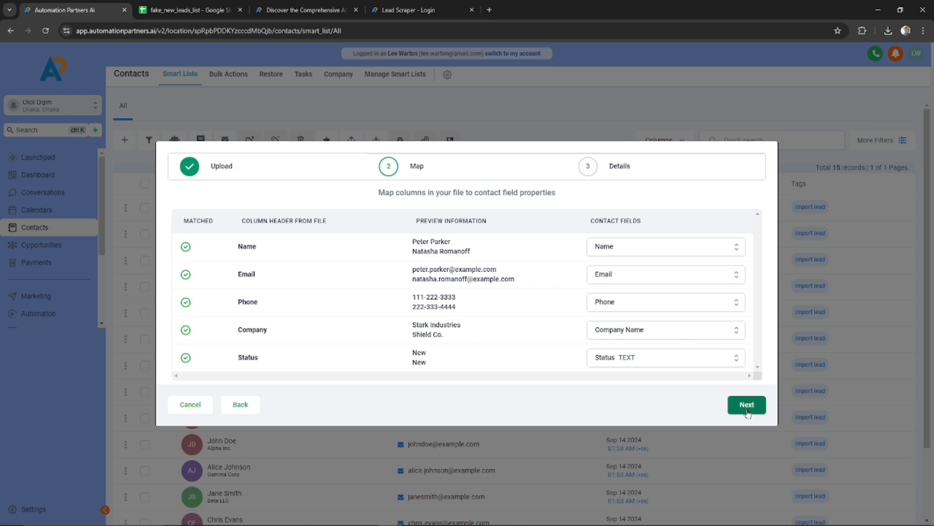
Step: Examine the contact fields offered for mapping the Status column, leaving it mapped to Status
left_click(638, 358)
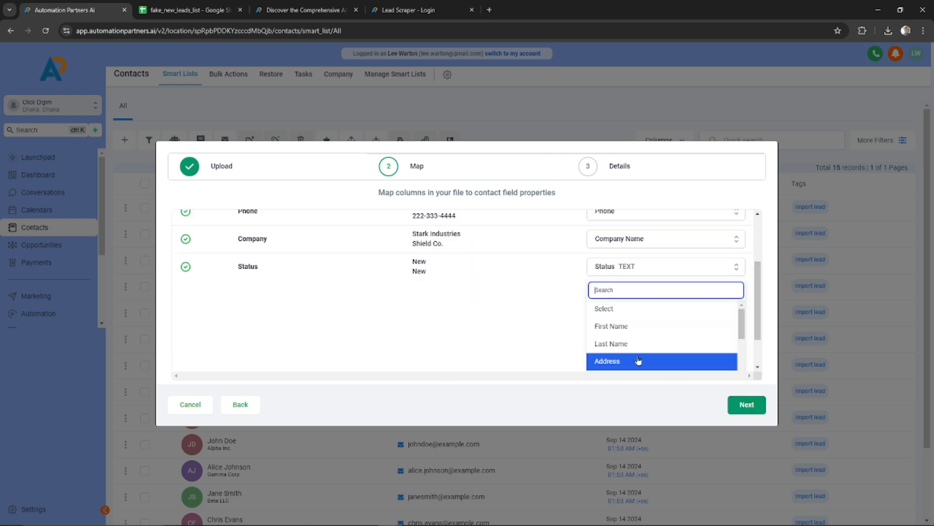
left_click(427, 338)
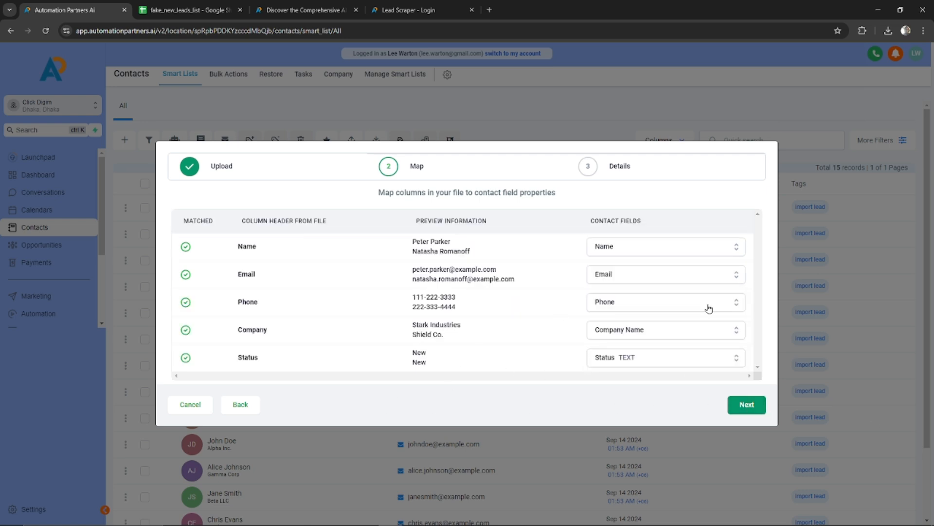
left_click(674, 358)
left_click_drag(740, 323, 750, 379)
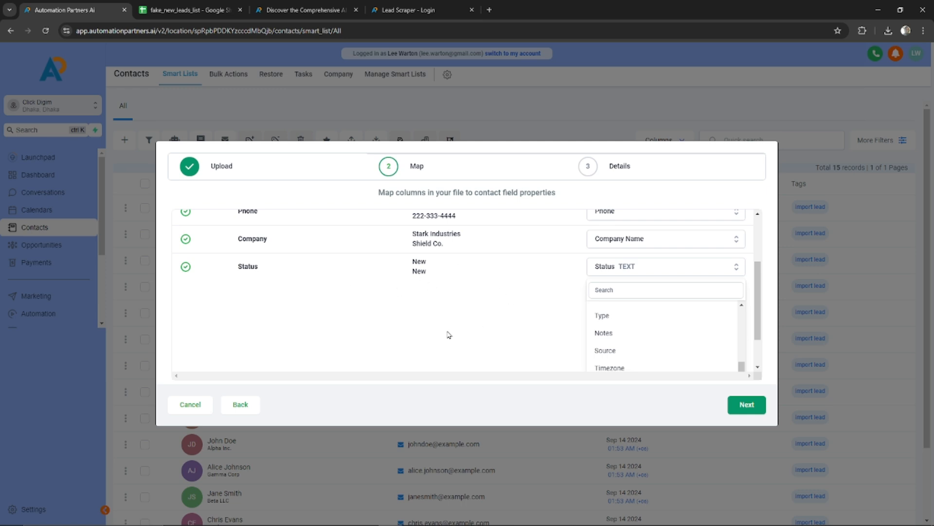
left_click(428, 326)
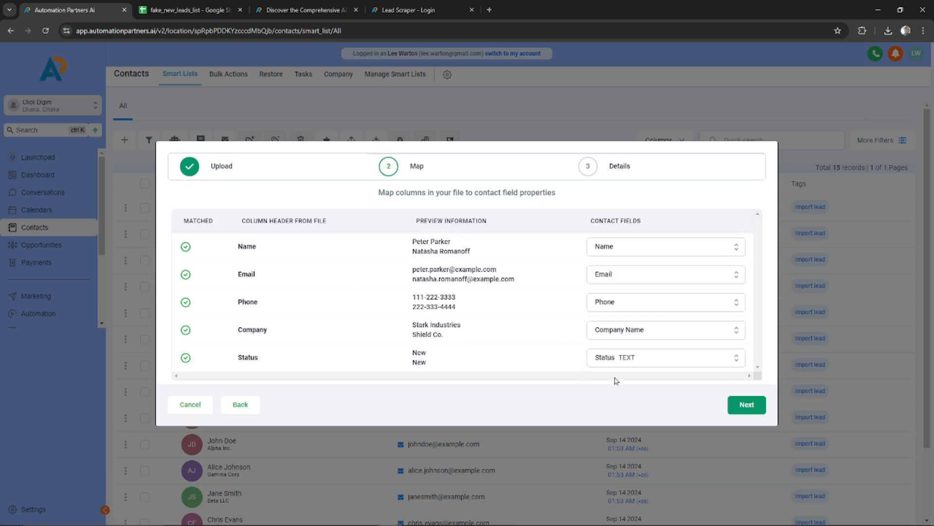
Step: Continue to the final import details and expand the advanced options, keeping Email as the primary match for existing contacts
left_click(748, 406)
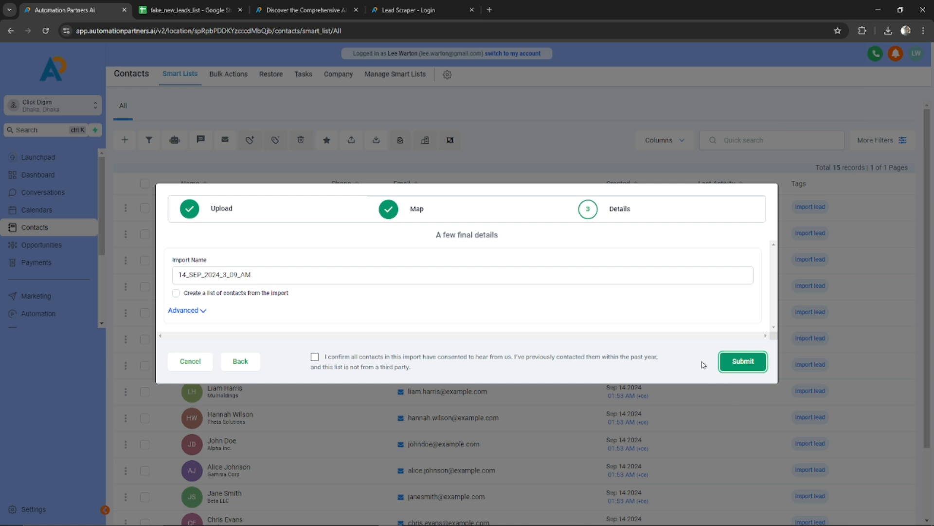
left_click(220, 275)
double_click(224, 275)
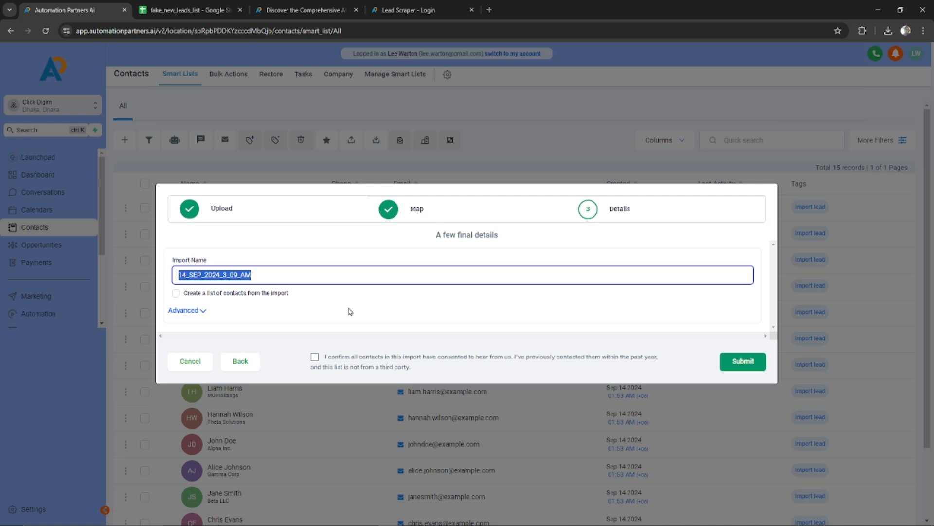
left_click(201, 311)
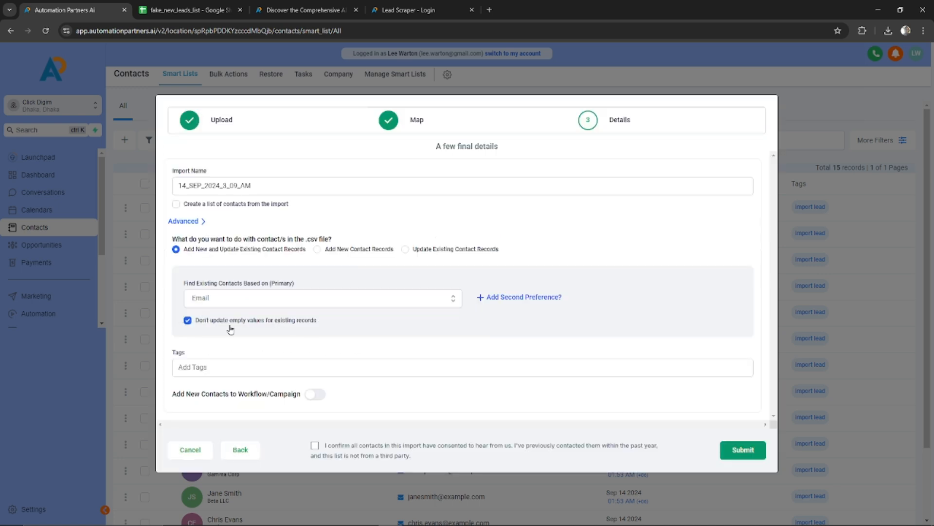
left_click(263, 300)
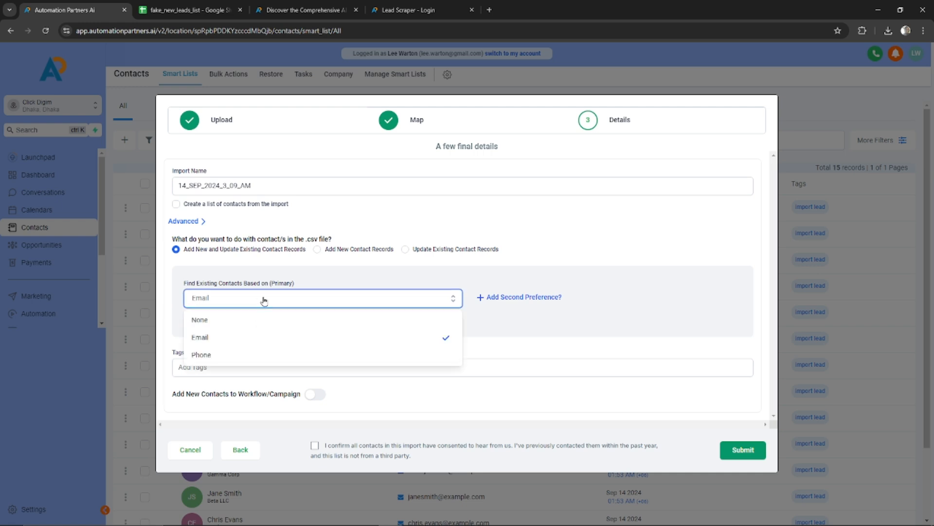
left_click(263, 300)
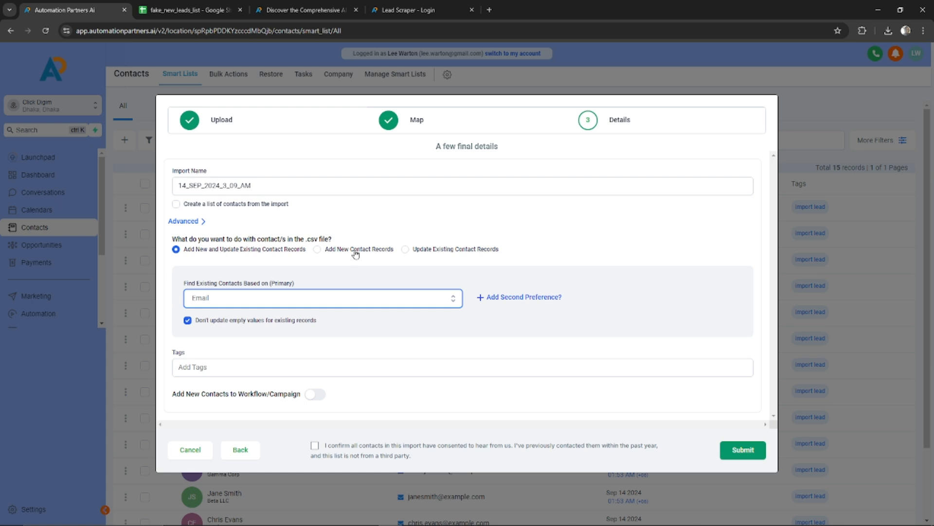
Step: Create the tag "import lead 1" and apply it to the contacts in this import
left_click(269, 373)
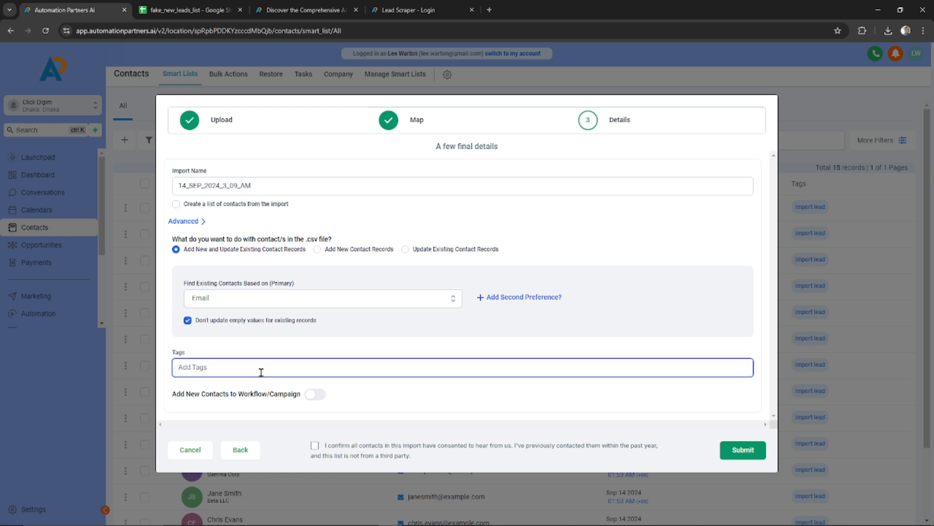
type("impor")
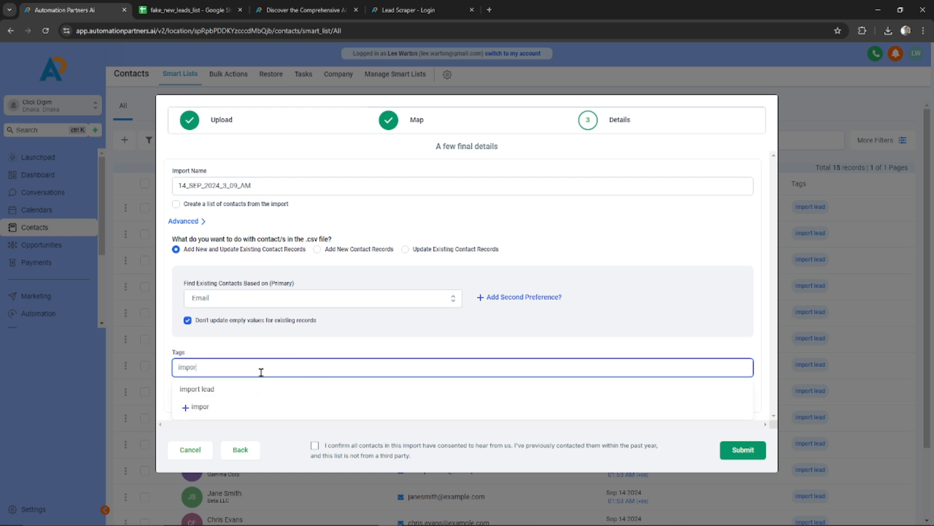
type("t lead 1")
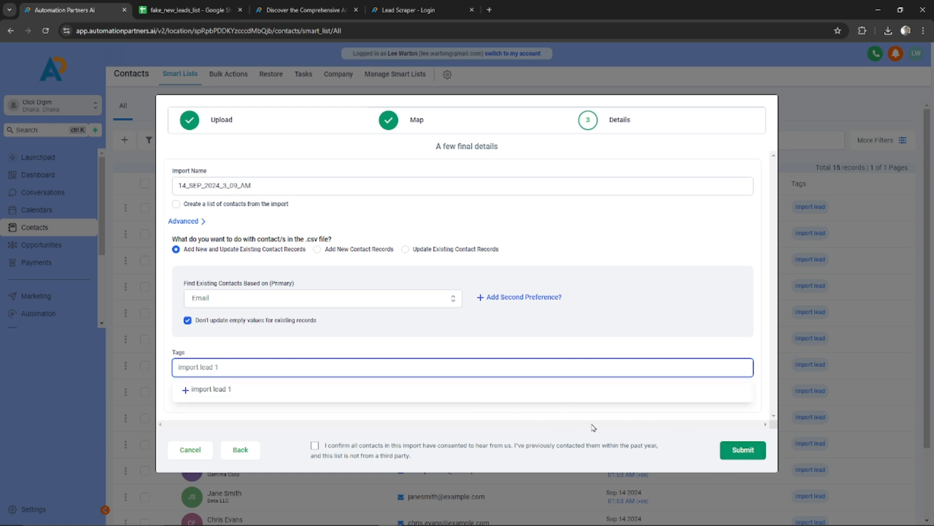
left_click(411, 389)
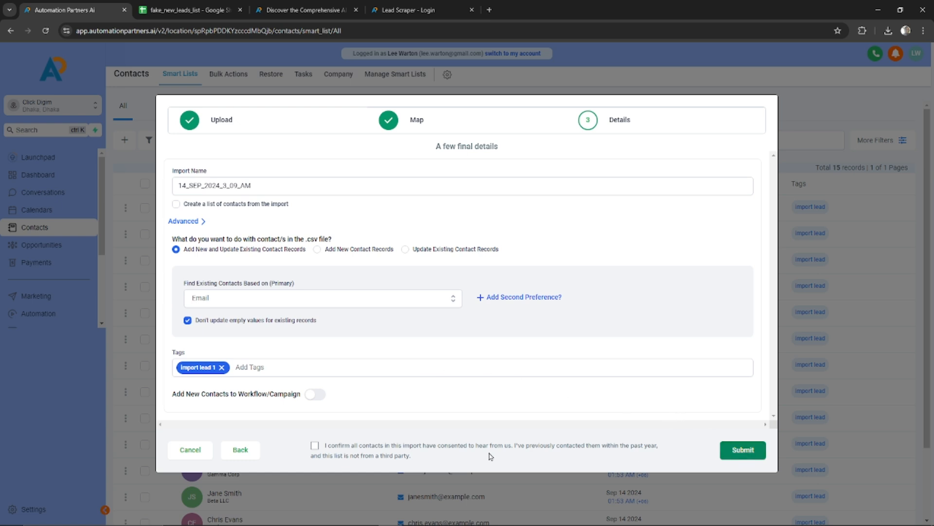
Step: Confirm the contacts' consent, submit the import and open its progress view
left_click(316, 447)
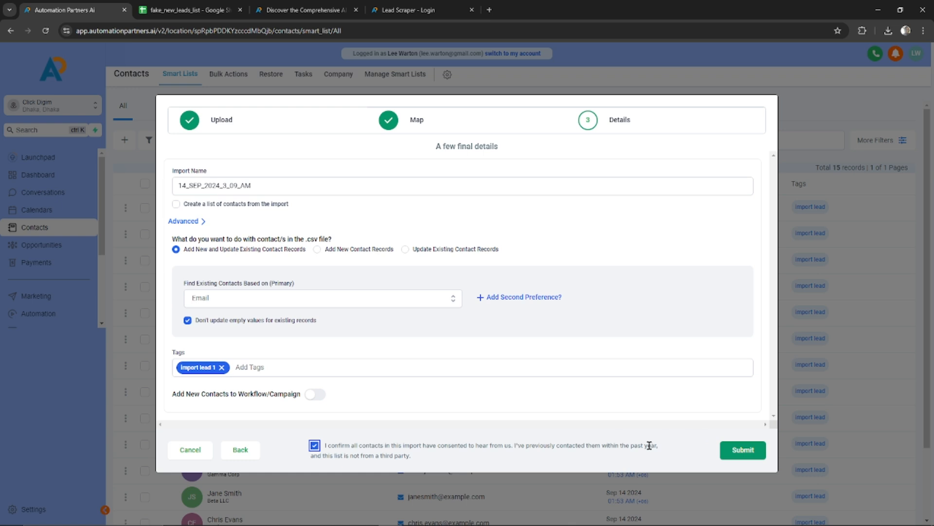
left_click(747, 451)
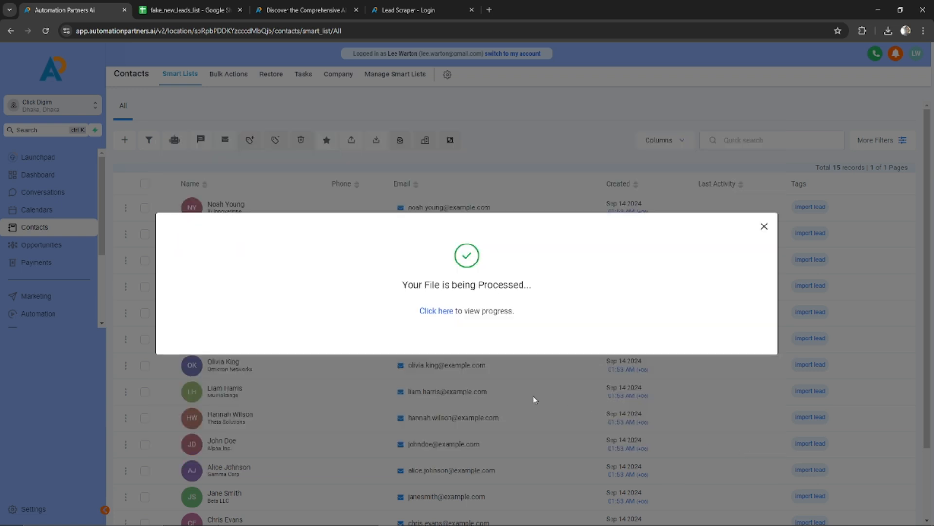
left_click(433, 312)
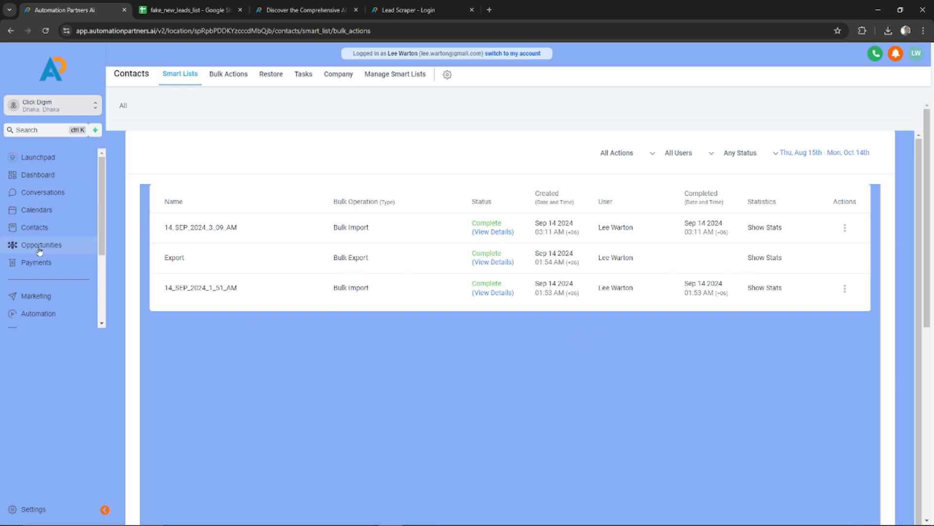
Step: Return to the contacts list and open the first newly imported contact's record
scroll(97, 234, "down", 2)
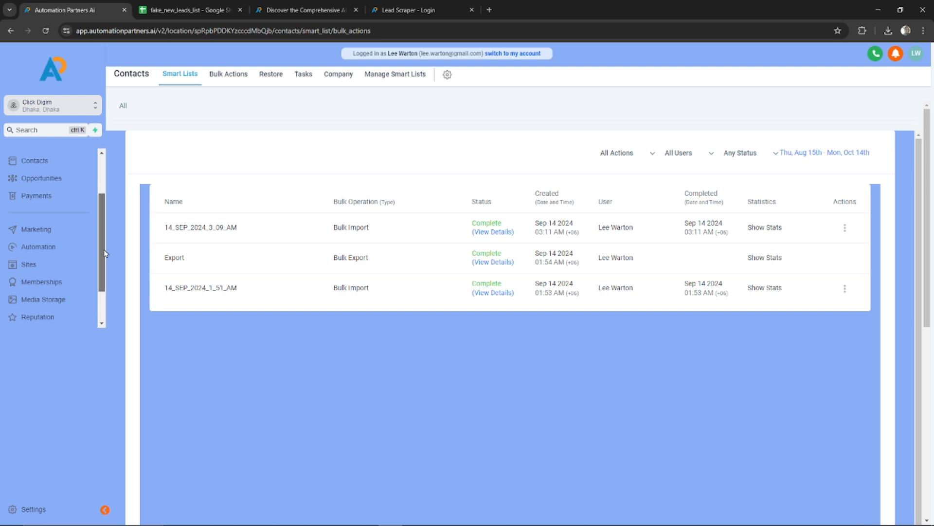
scroll(100, 243, "up", 2)
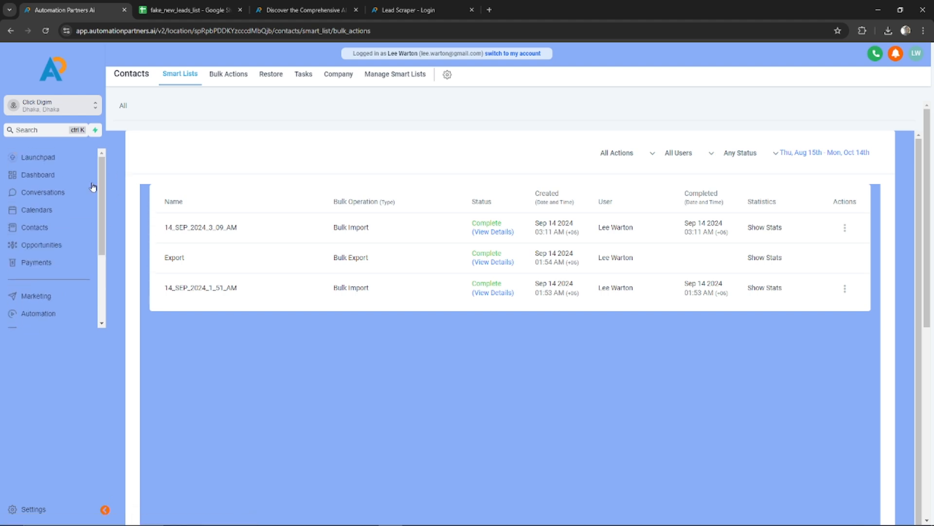
left_click(34, 227)
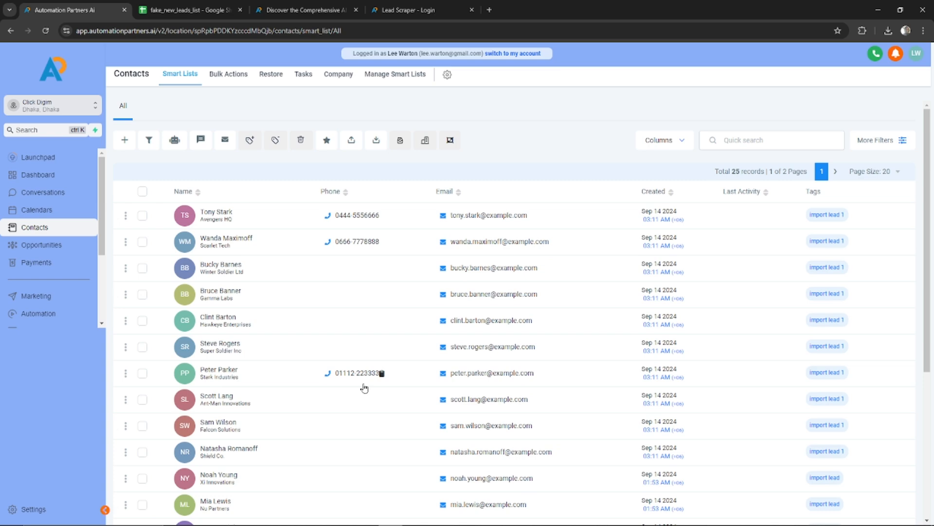
left_click_drag(930, 224, 908, 189)
left_click(251, 225)
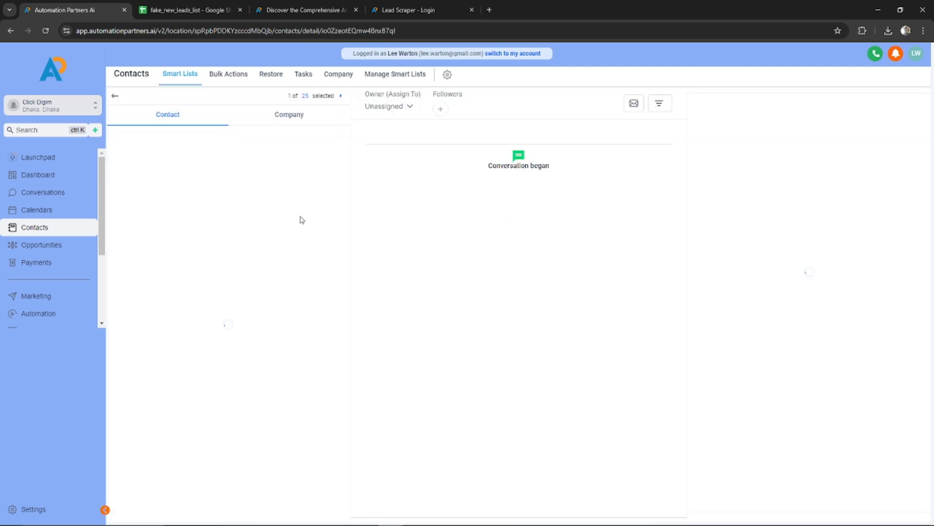
mouse_move(354, 194)
left_mouse_down()
mouse_move(361, 375)
mouse_move(359, 183)
left_mouse_up()
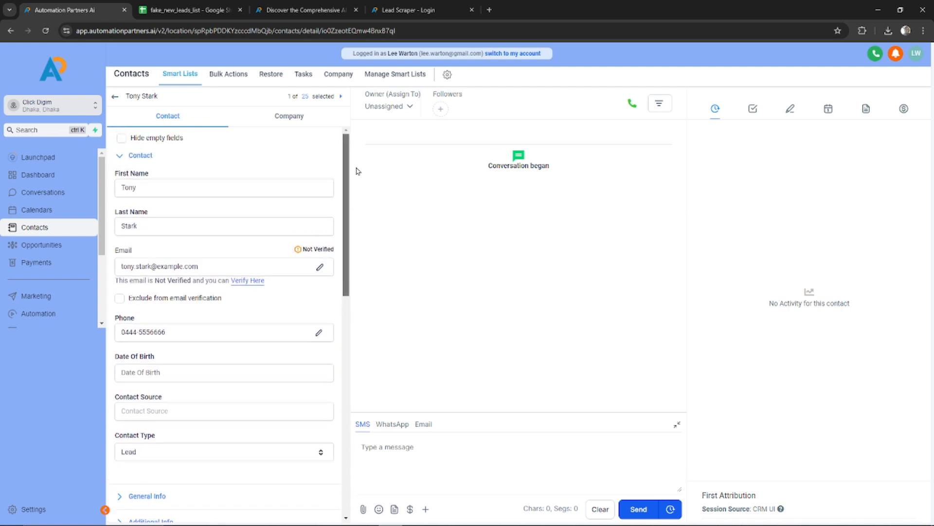
Step: Expand the contact's General Info group and check the imported value in its Status field
scroll(190, 275, "down", 5)
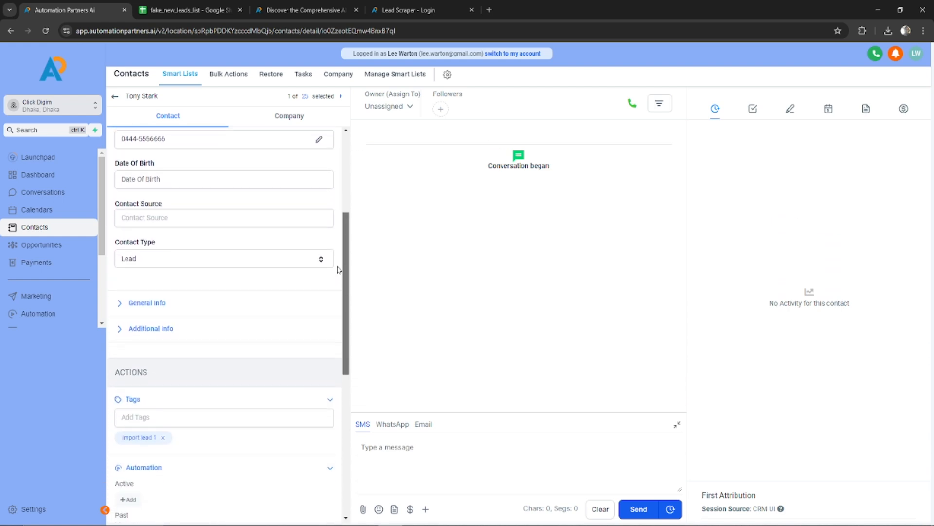
left_click(186, 259)
left_click(186, 261)
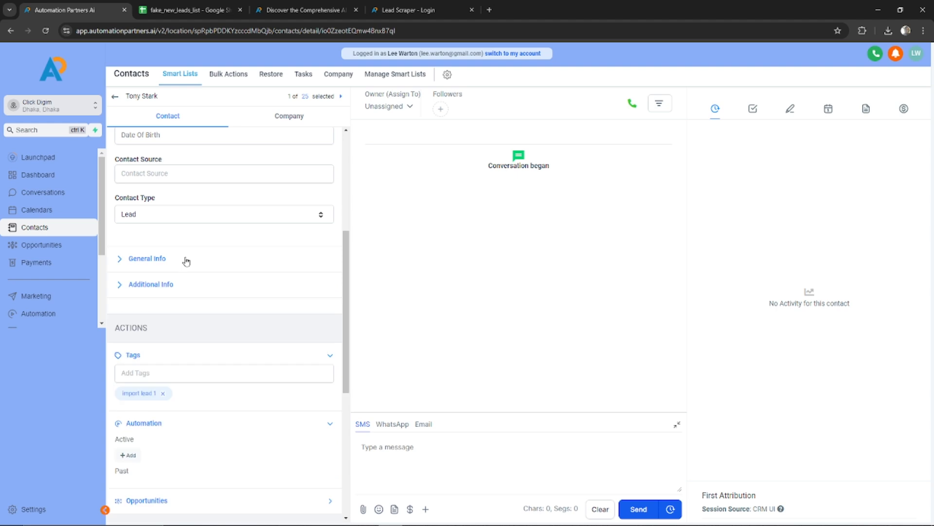
left_click(187, 259)
scroll(119, 258, "down", 4)
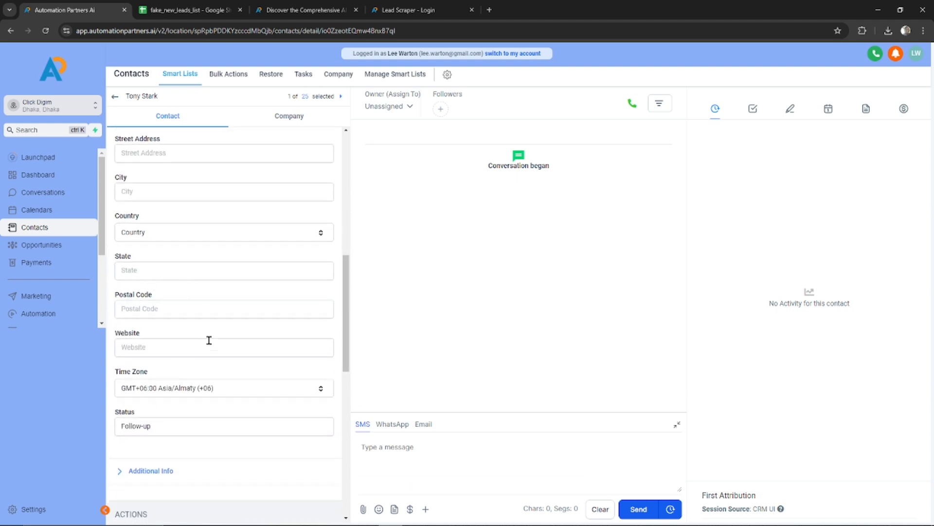
scroll(350, 364, "down", 2)
left_click_drag(350, 364, 353, 400)
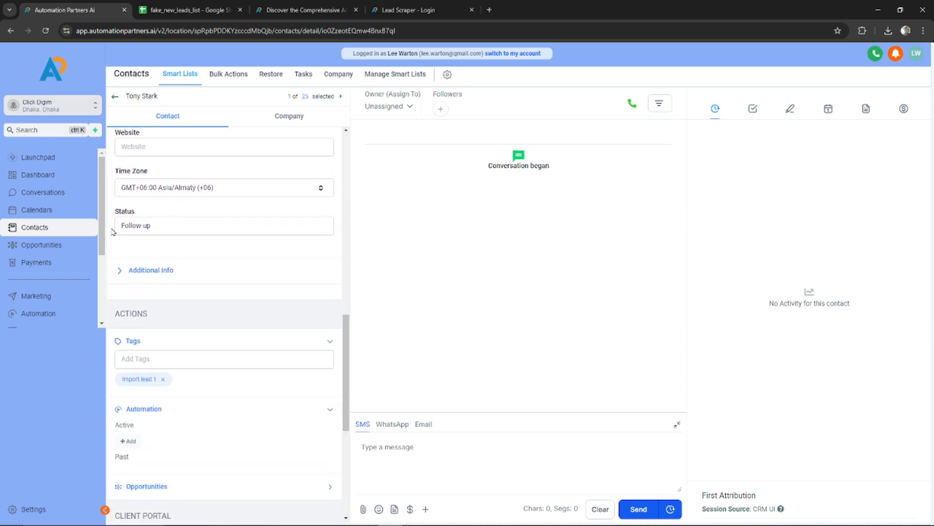
Step: Expand the contact's Additional Info and Opportunities sections and review the remaining details of the record
left_click(154, 271)
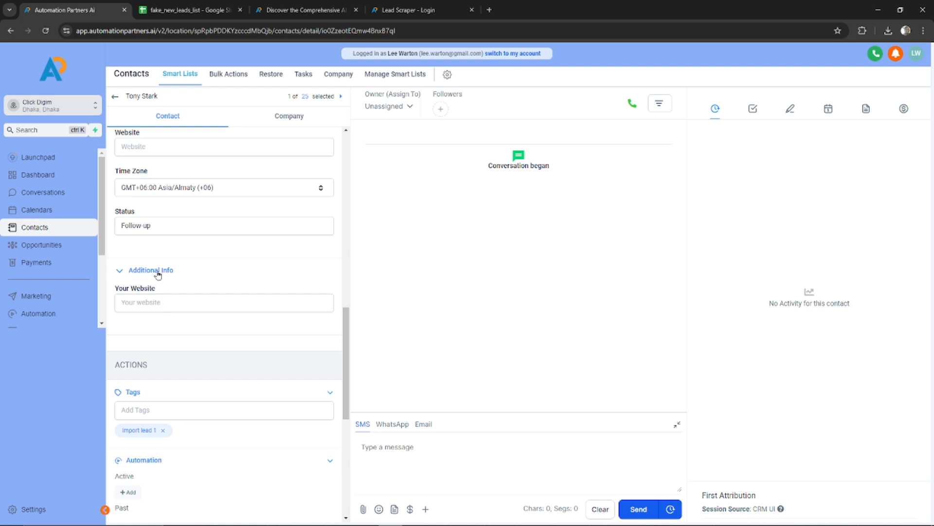
left_click_drag(345, 353, 350, 436)
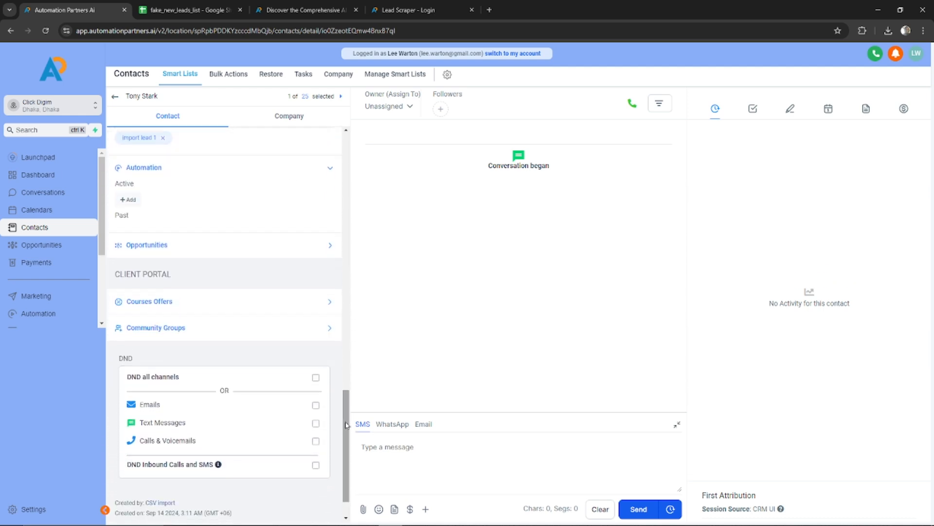
left_click(174, 253)
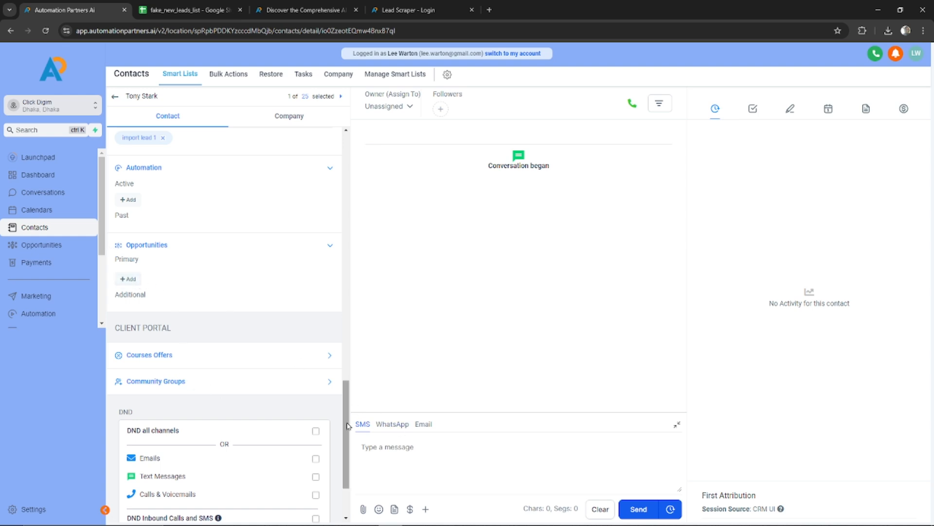
scroll(346, 428, "down", 2)
left_click_drag(354, 468, 330, 123)
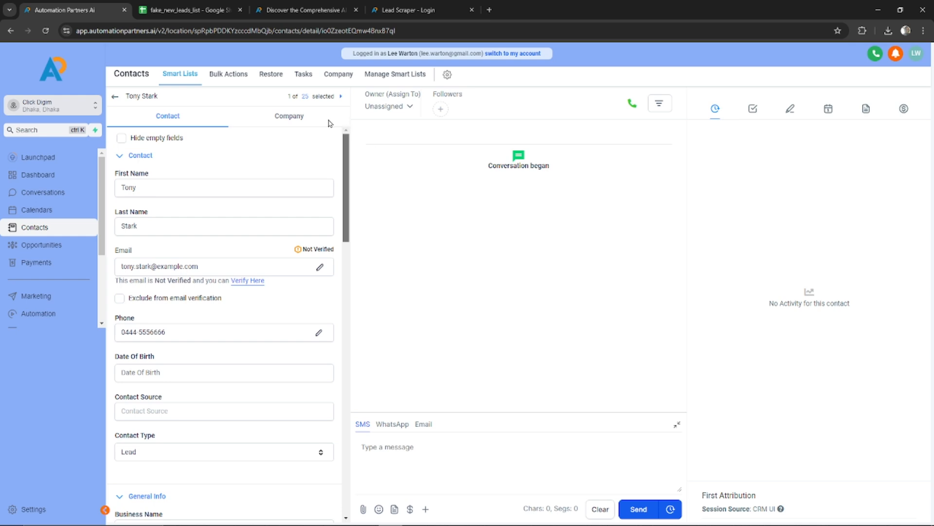
Step: Look through the contact's company details, tasks, notes, appointments, documents and payments, ending on the tasks
left_click(287, 117)
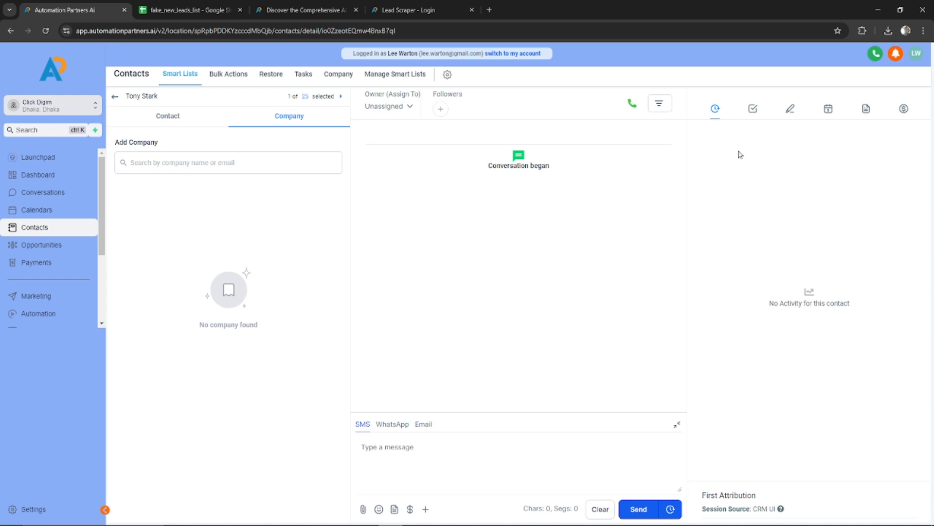
left_click(753, 110)
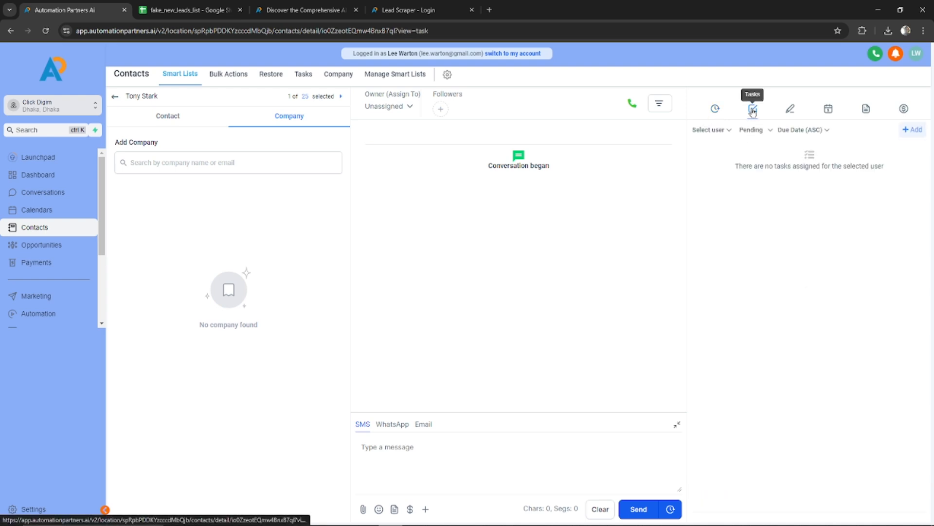
left_click(791, 109)
left_click(828, 109)
left_click(866, 109)
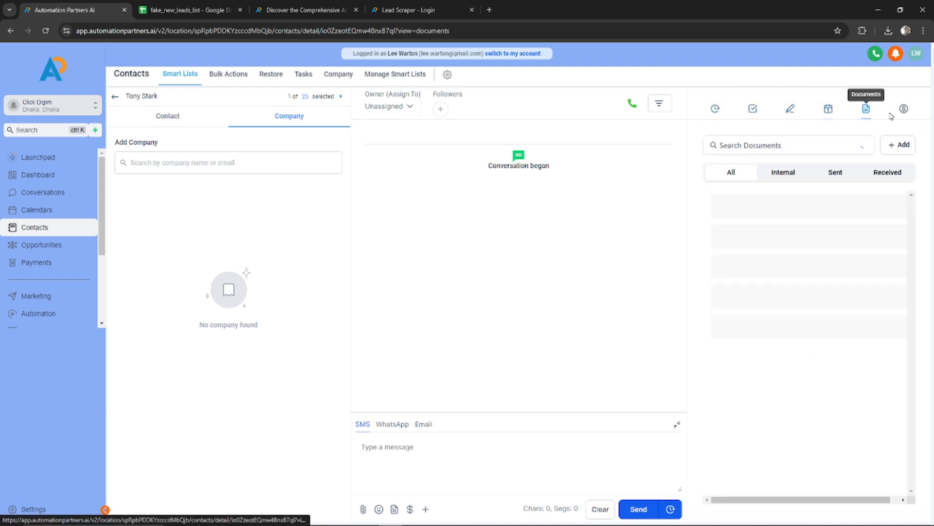
left_click(904, 110)
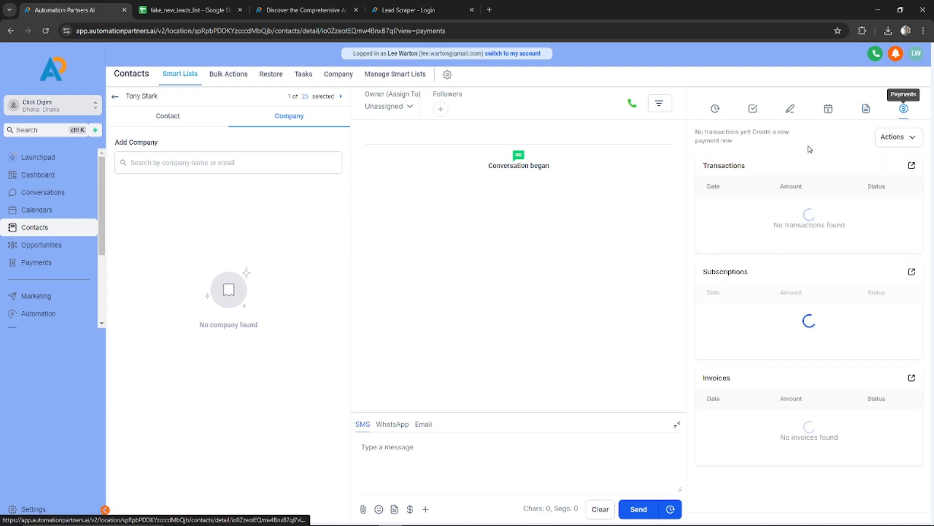
left_click(753, 109)
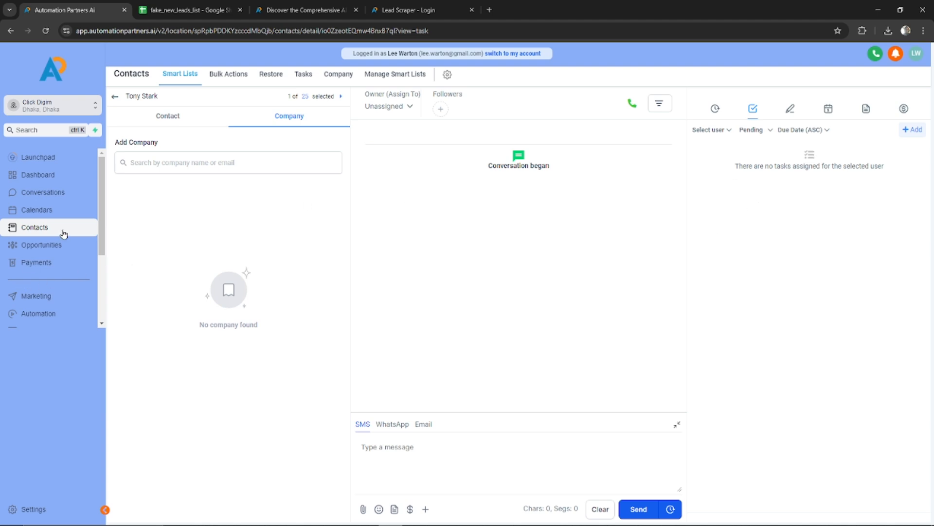
Step: Return to the contacts list and try to export contacts without selecting any
left_click(48, 174)
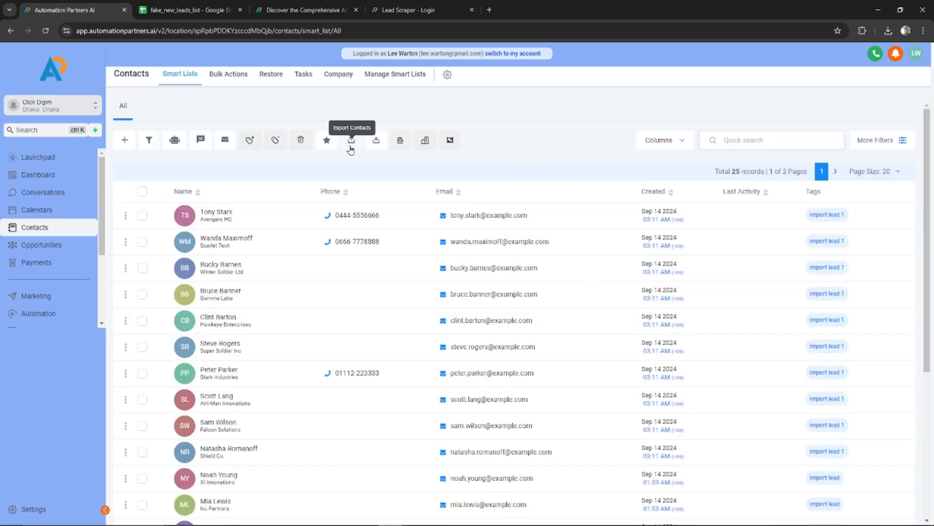
left_click(352, 142)
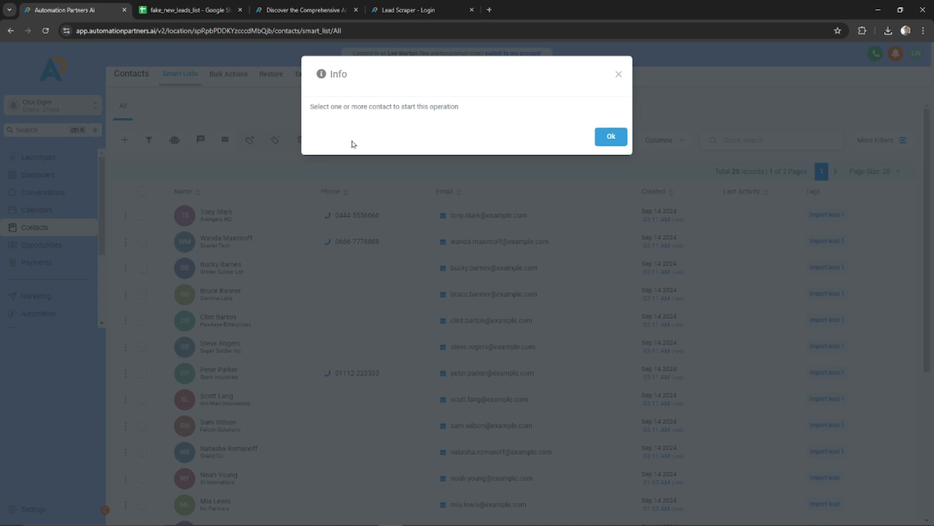
left_click(608, 137)
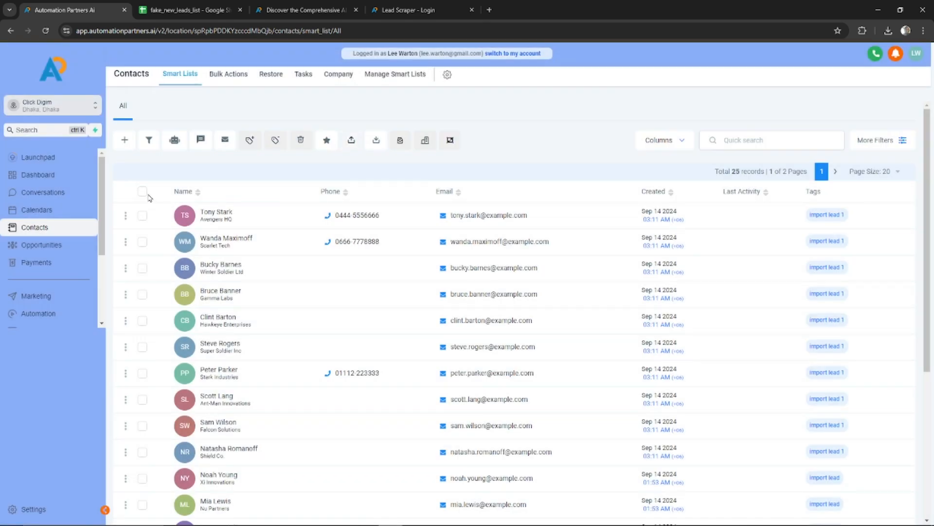
Step: Select all contact records across every page of the list
left_click(142, 192)
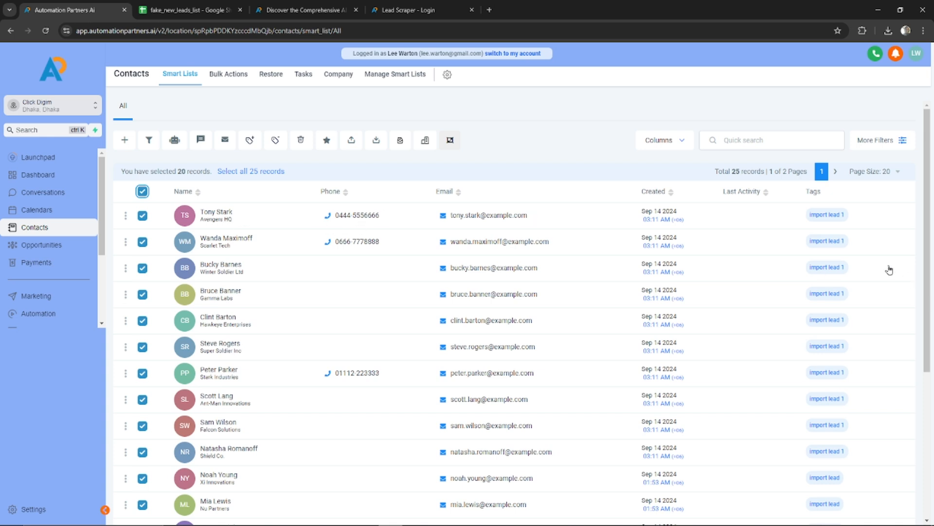
left_click(252, 172)
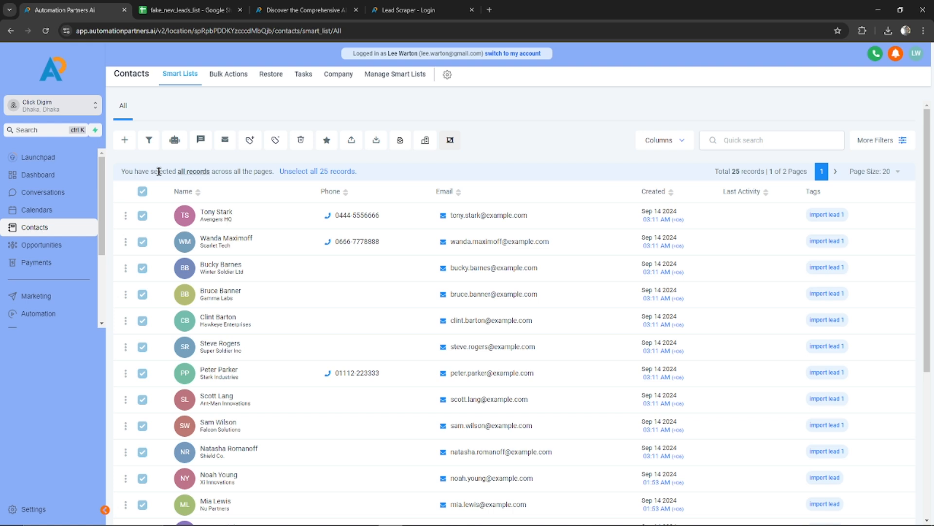
Step: Unselect all contact records and filter the contacts list to those whose Phone is not empty
left_click(313, 173)
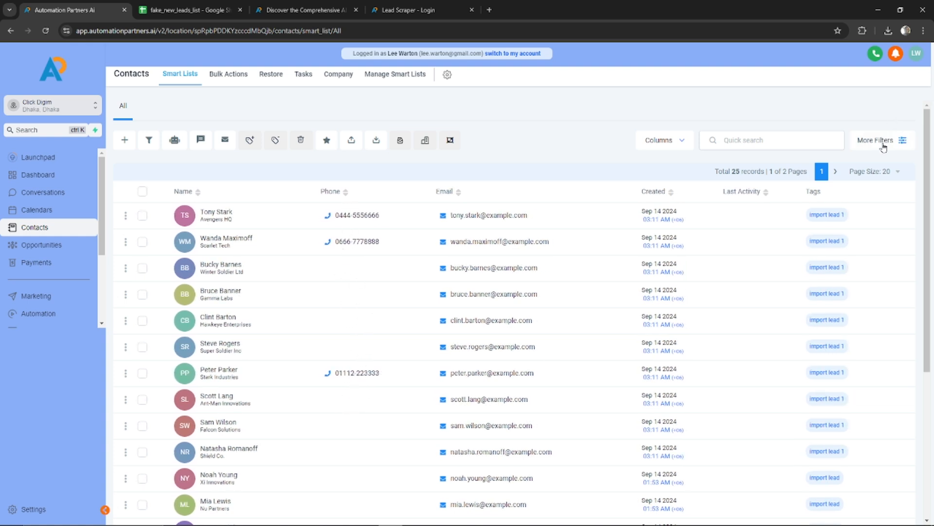
left_click(887, 141)
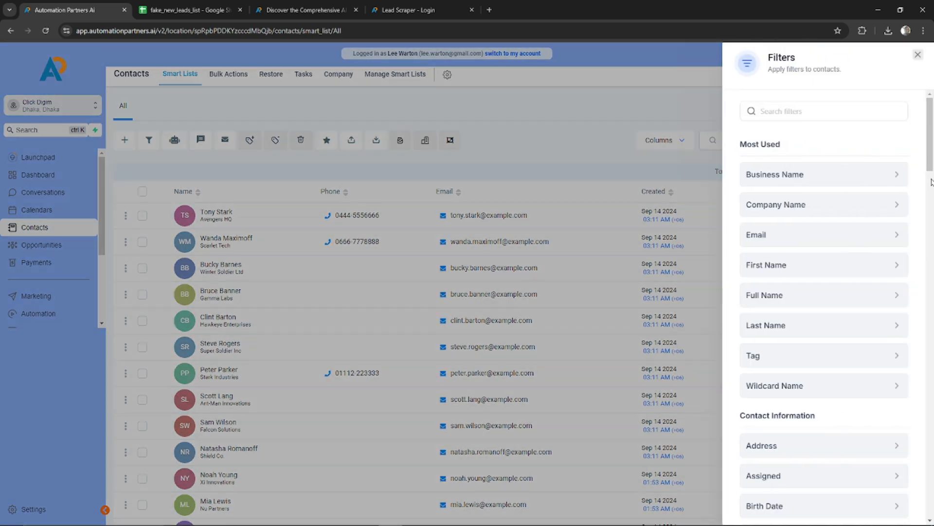
scroll(930, 182, "down", 4)
scroll(824, 308, "down", 8)
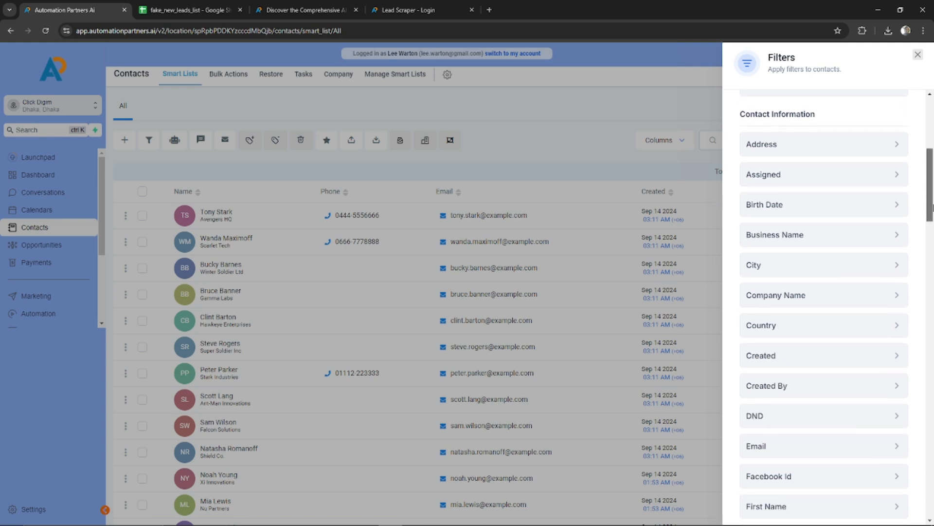
left_click_drag(932, 253, 932, 315)
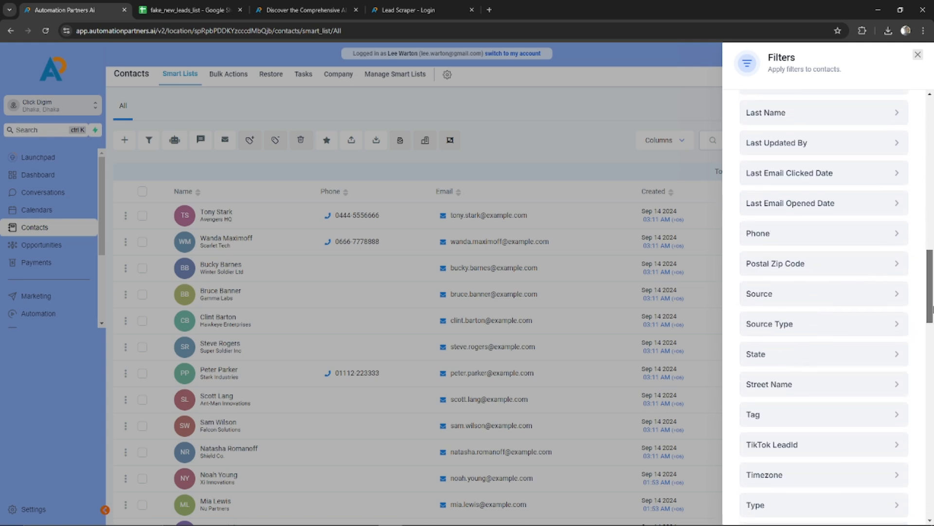
left_click(843, 240)
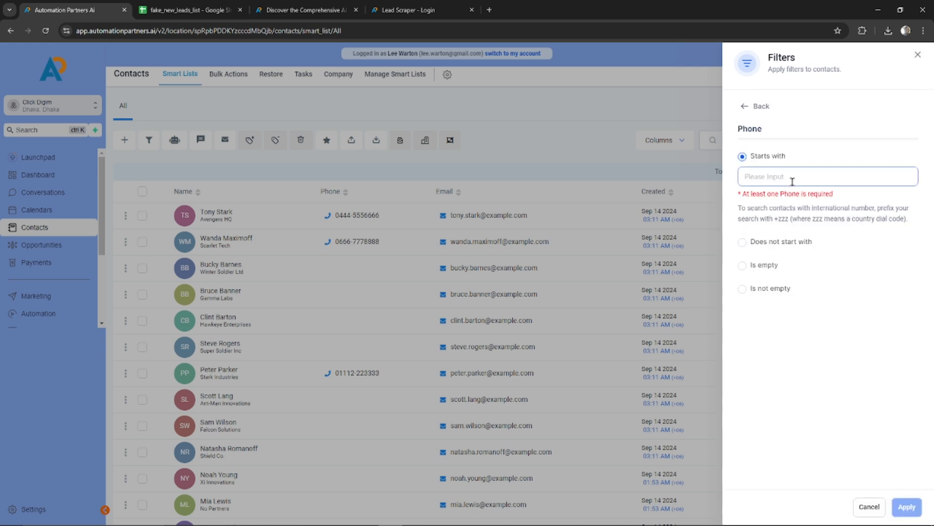
left_click(743, 289)
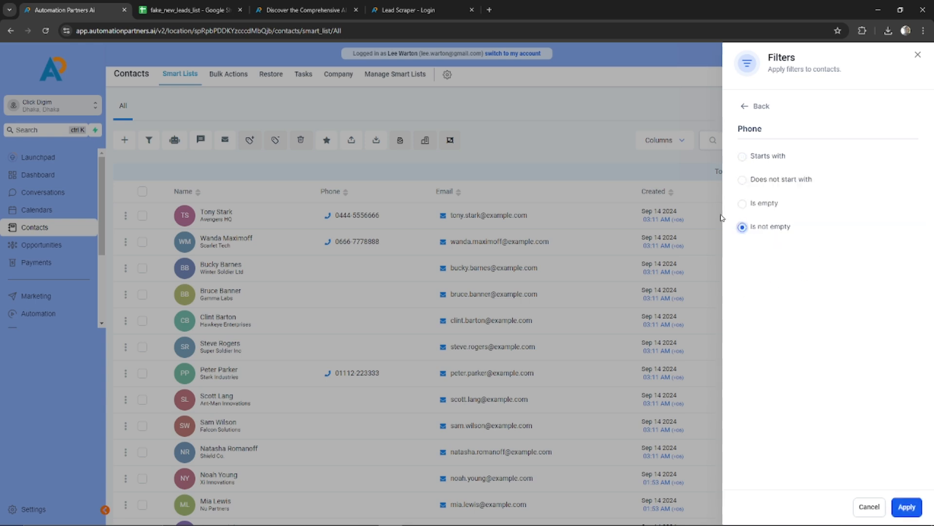
left_click(906, 506)
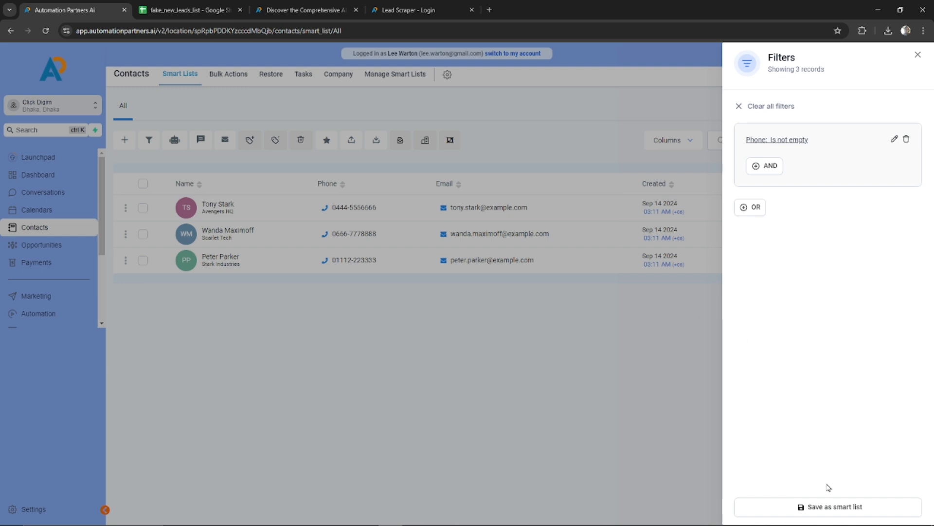
Step: Start saving the filtered contacts as a smart list and cancel without naming it
left_click(830, 507)
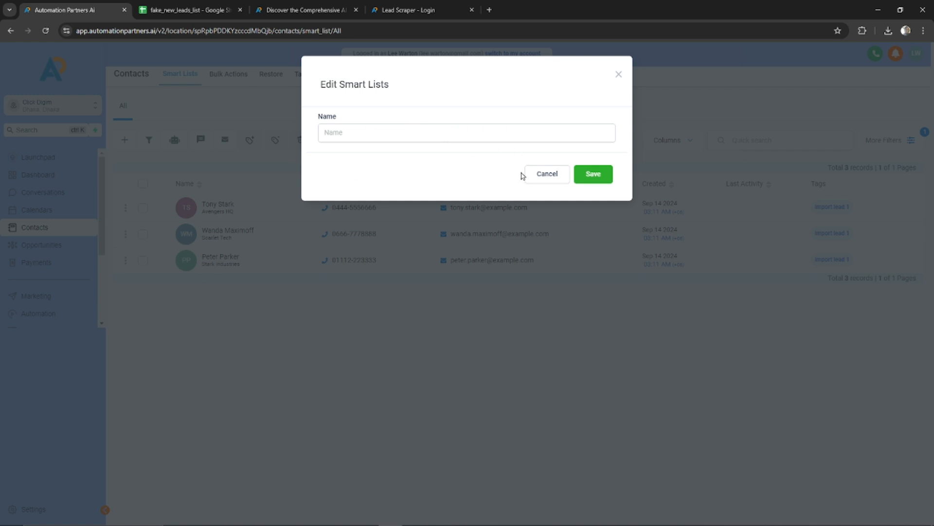
left_click(539, 173)
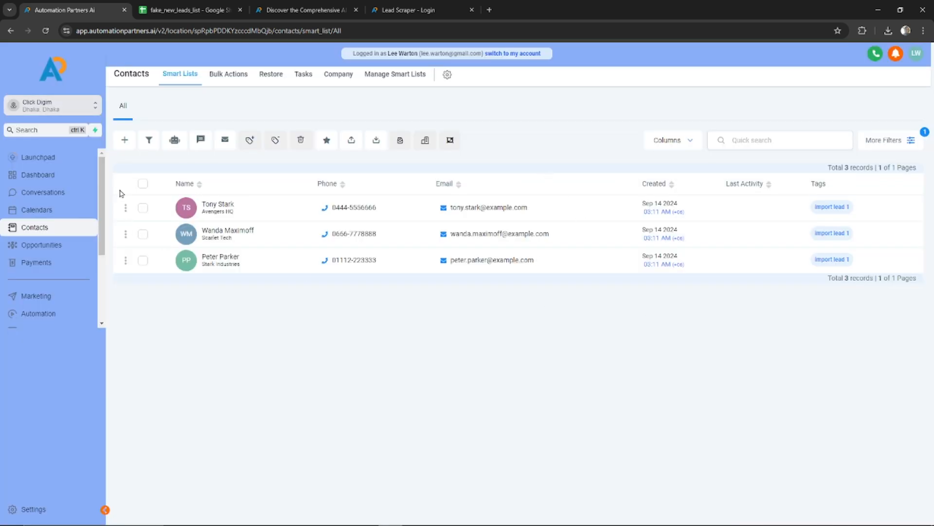
Step: Select all the filtered contacts and export them, cancelling the saving of the CSV file
left_click(143, 184)
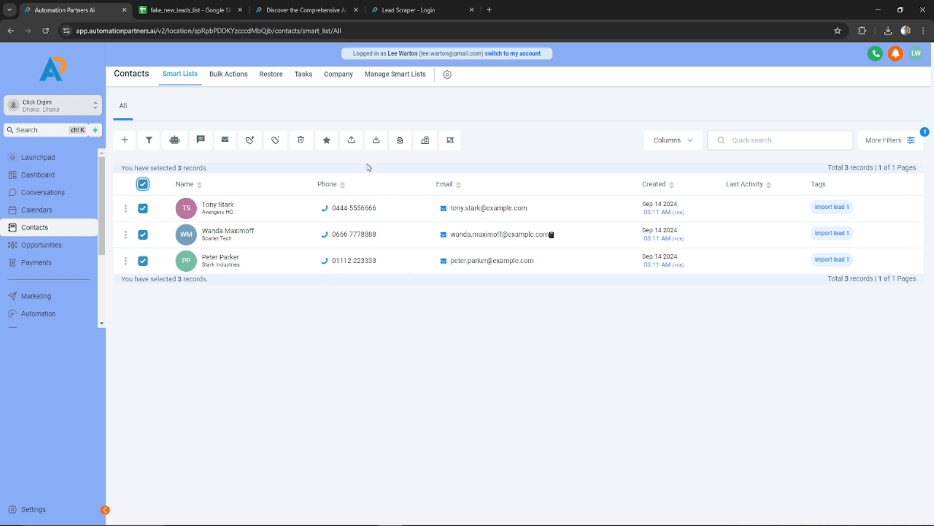
left_click(351, 141)
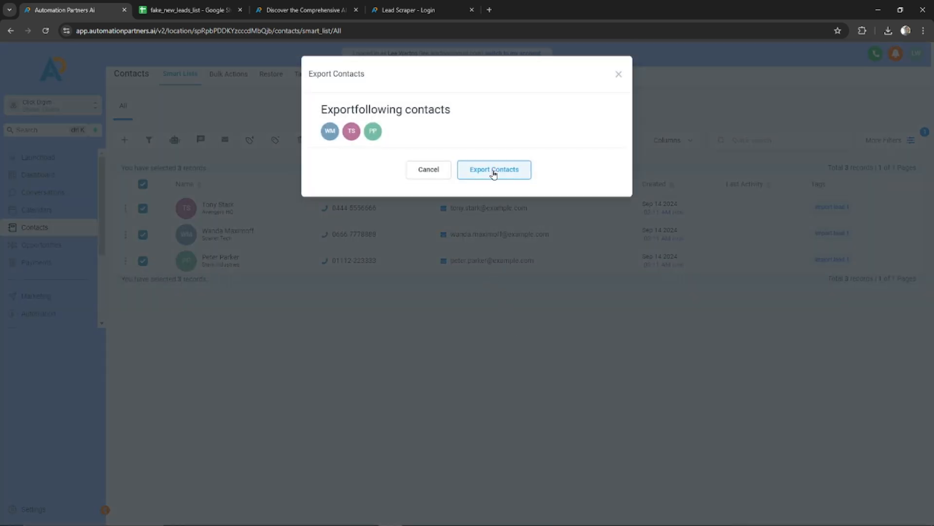
left_click(494, 170)
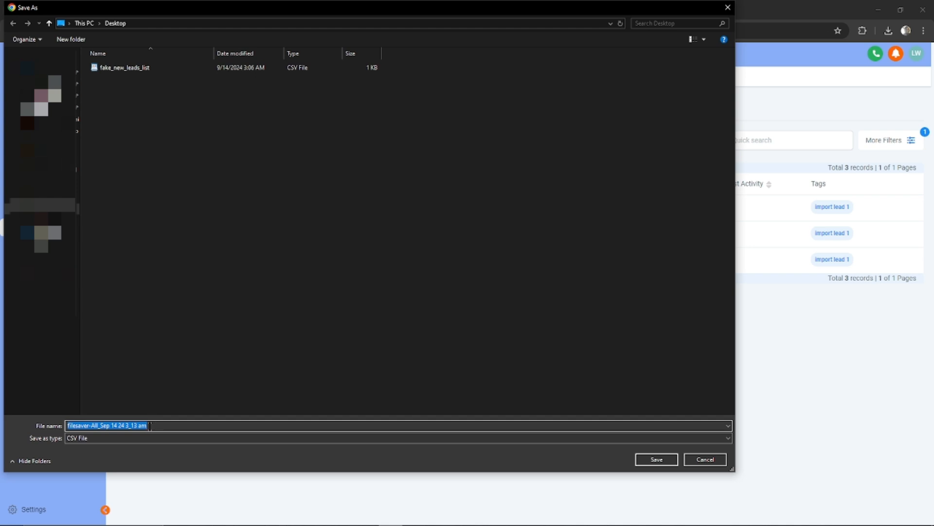
left_click(699, 464)
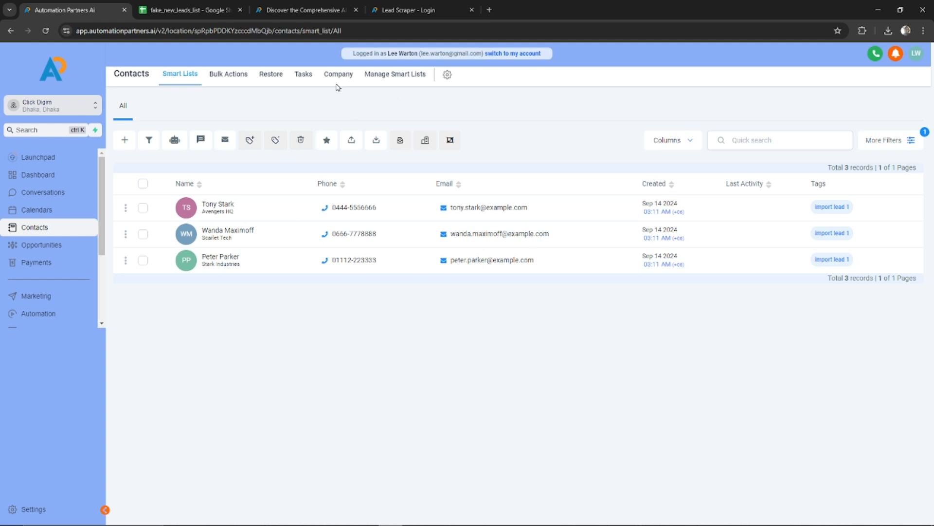
Step: Look through the Bulk Actions history and the Restore page of the contacts area
left_click(221, 77)
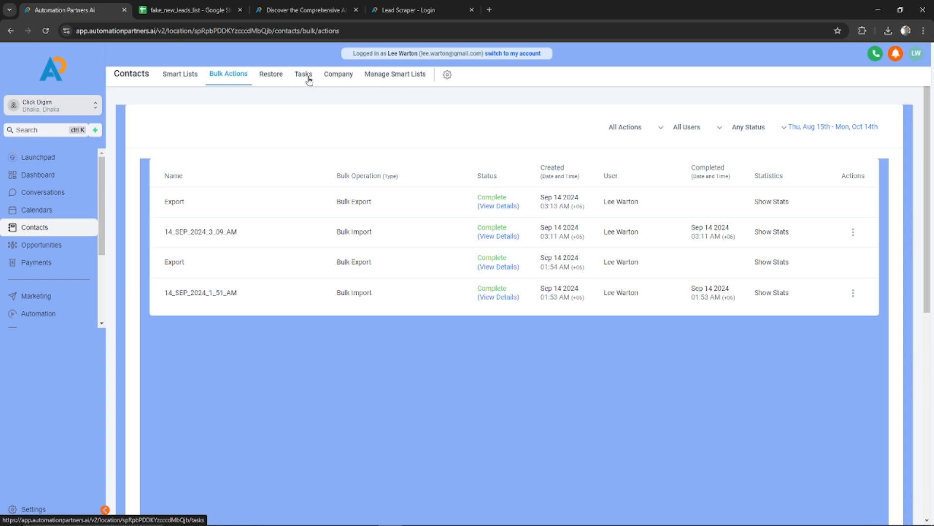
left_click(271, 74)
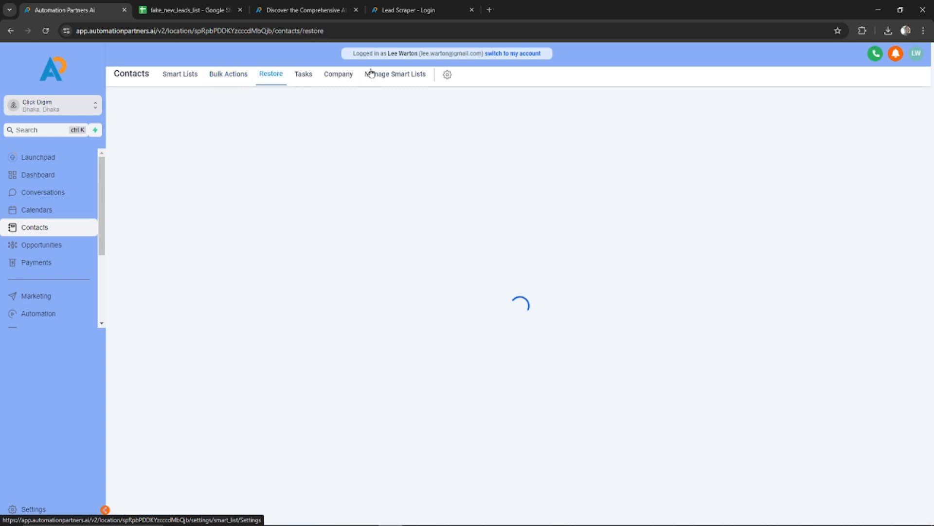